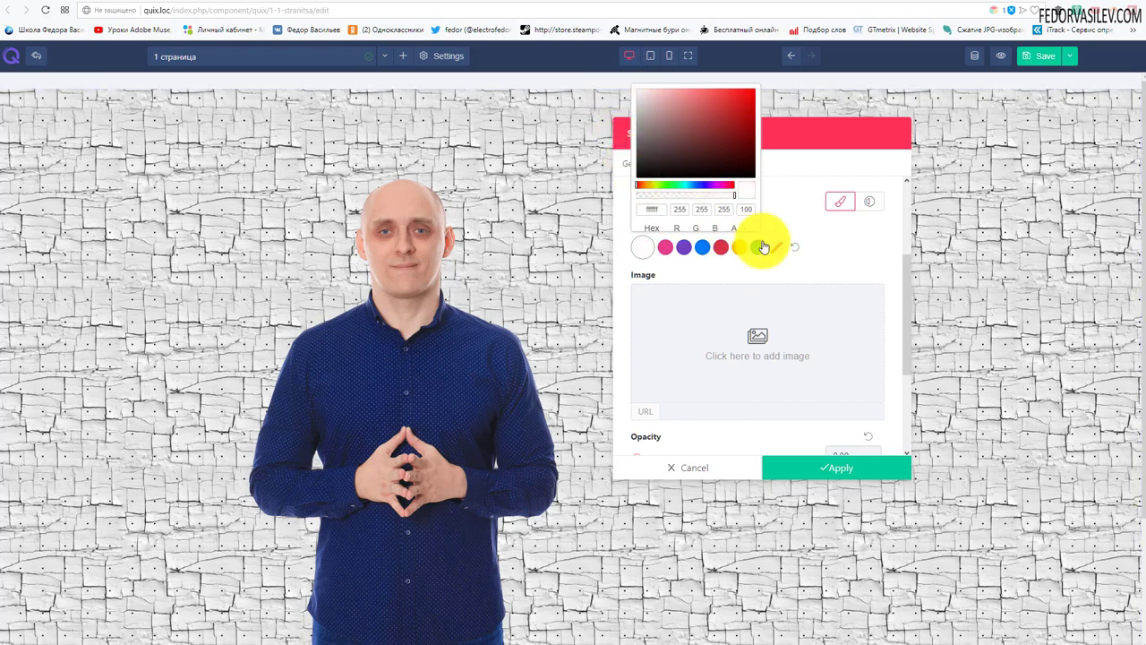
Step: Raise the opacity of the section's white background overlay to 0.96, apply the section settings and save the page
scroll(785, 212, "down", 1)
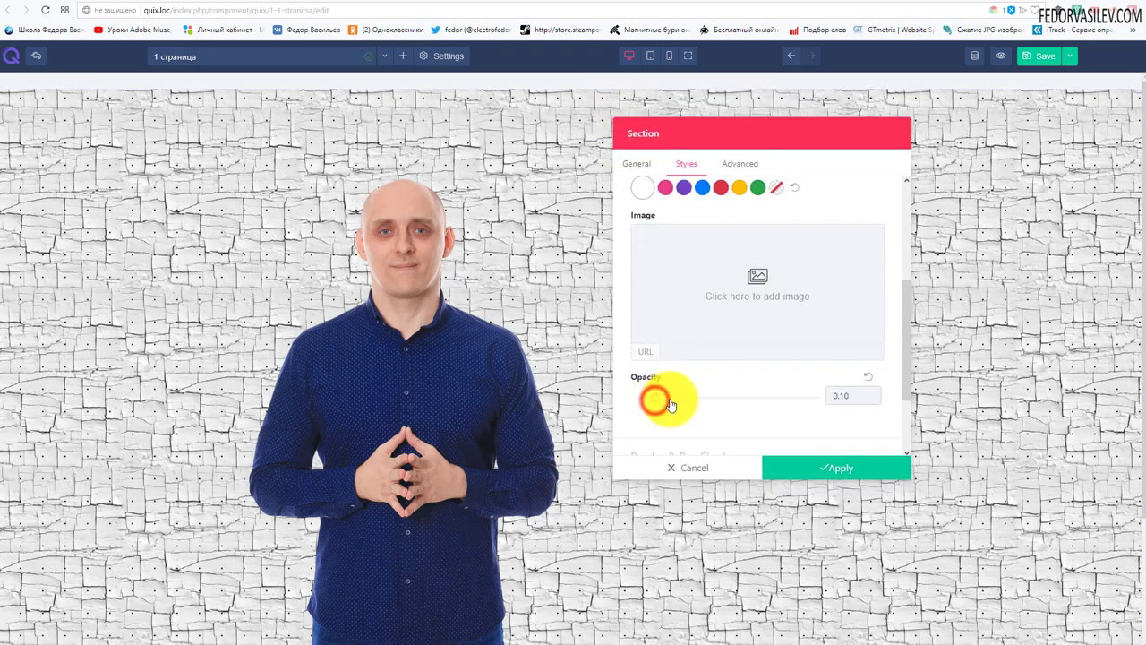
left_click_drag(669, 403, 801, 407)
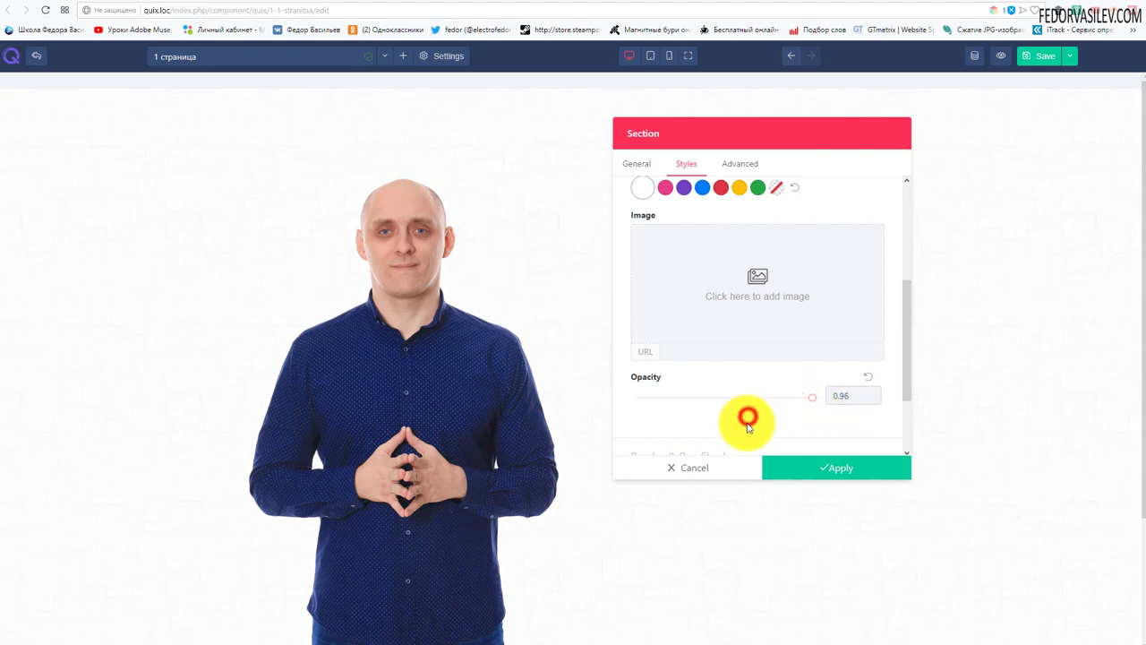
scroll(743, 358, "up", 1)
scroll(752, 337, "up", 2)
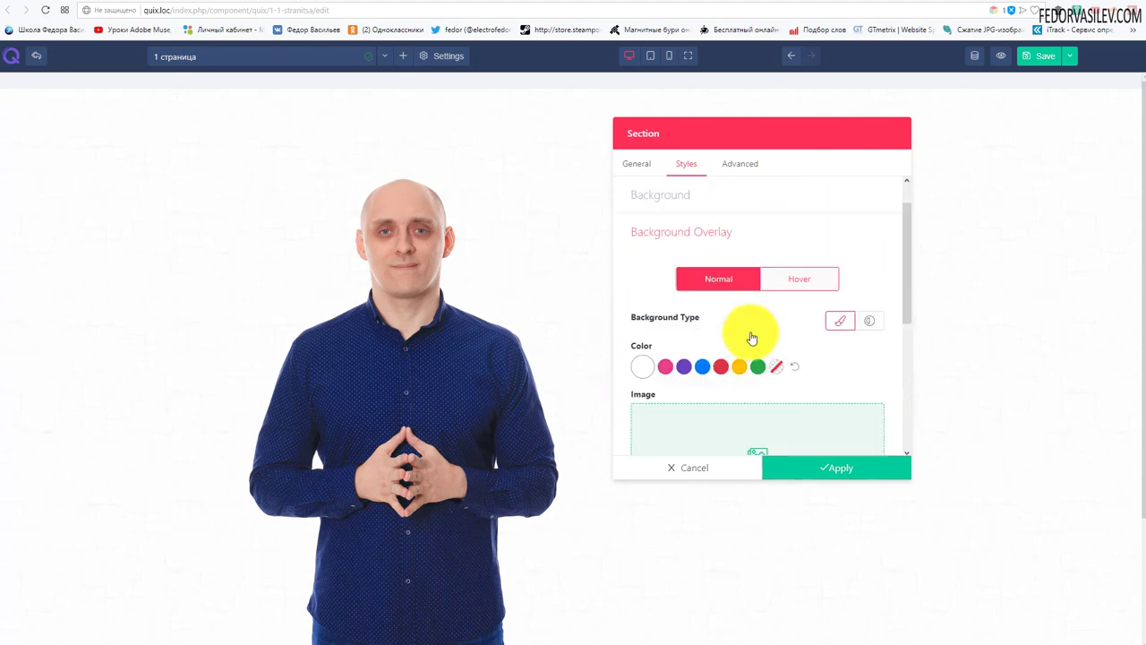
scroll(737, 326, "up", 1)
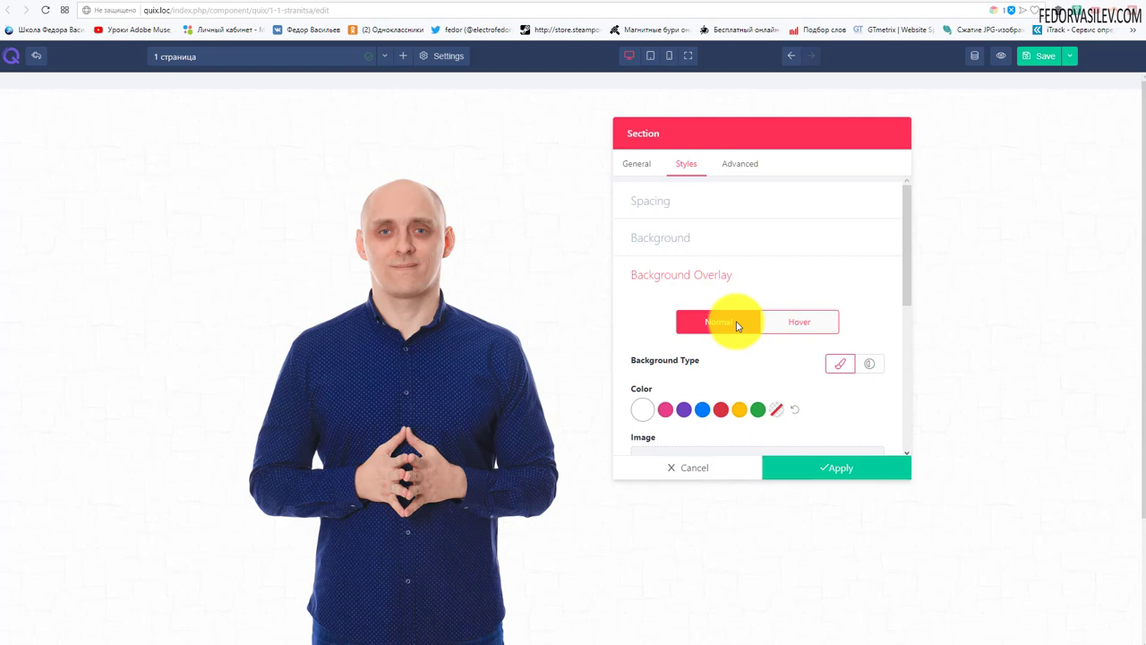
scroll(737, 326, "down", 5)
left_click(830, 467)
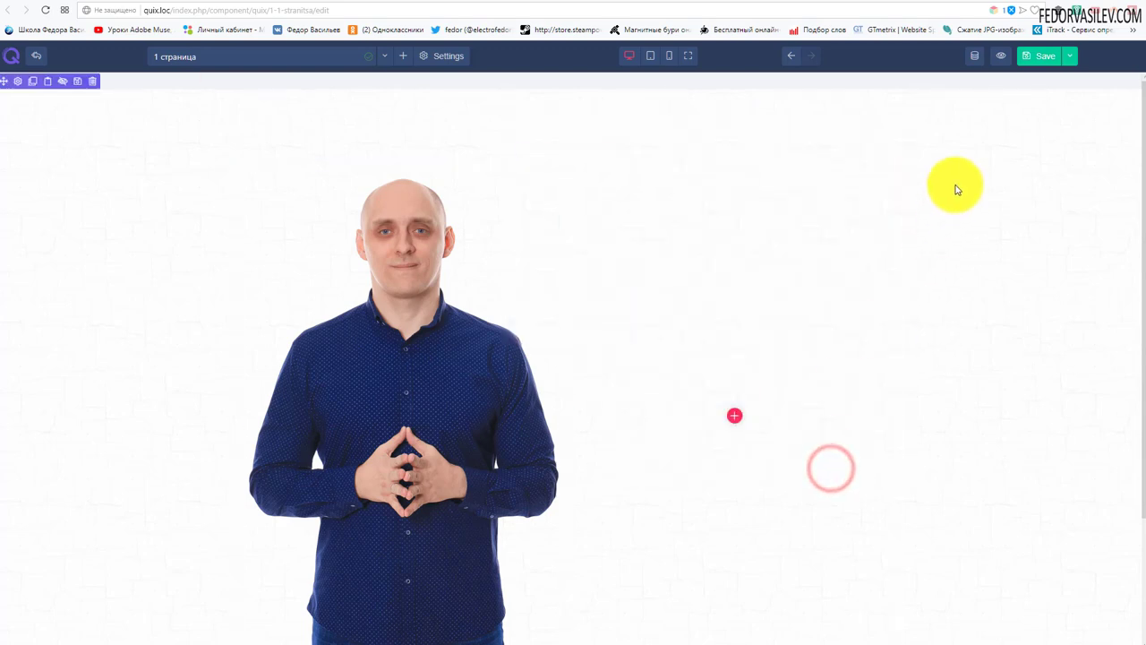
left_click(1032, 59)
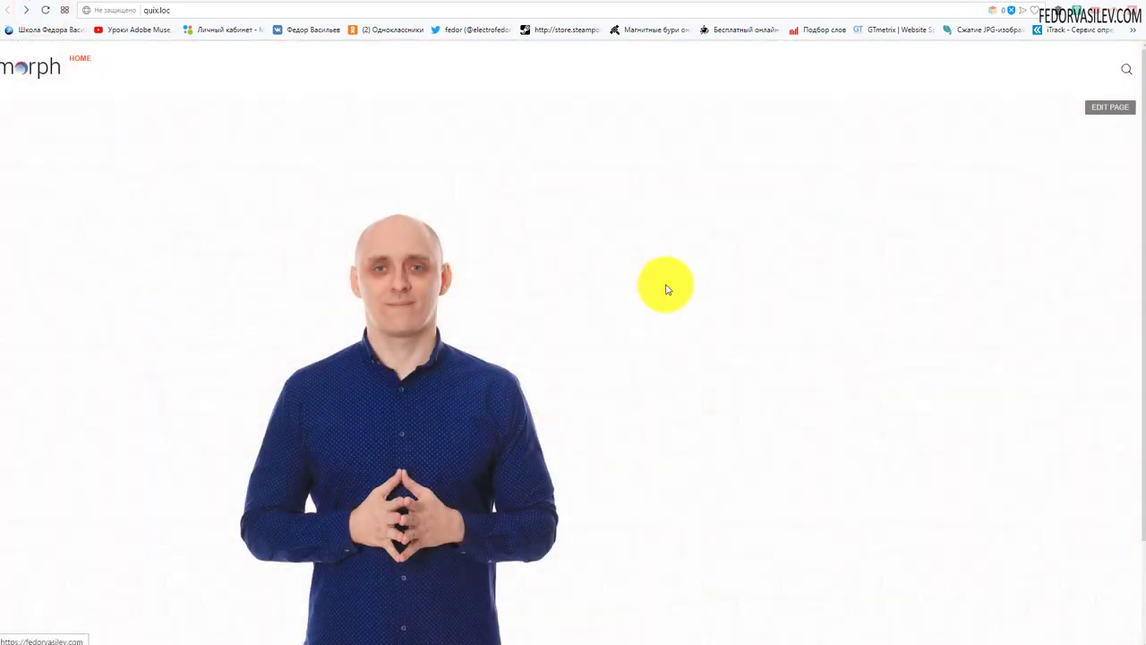
Step: Review the published page, and examine the heading, description and call-to-action on the fedorvasilev.com home page as the reference layout
scroll(904, 432, "down", 2)
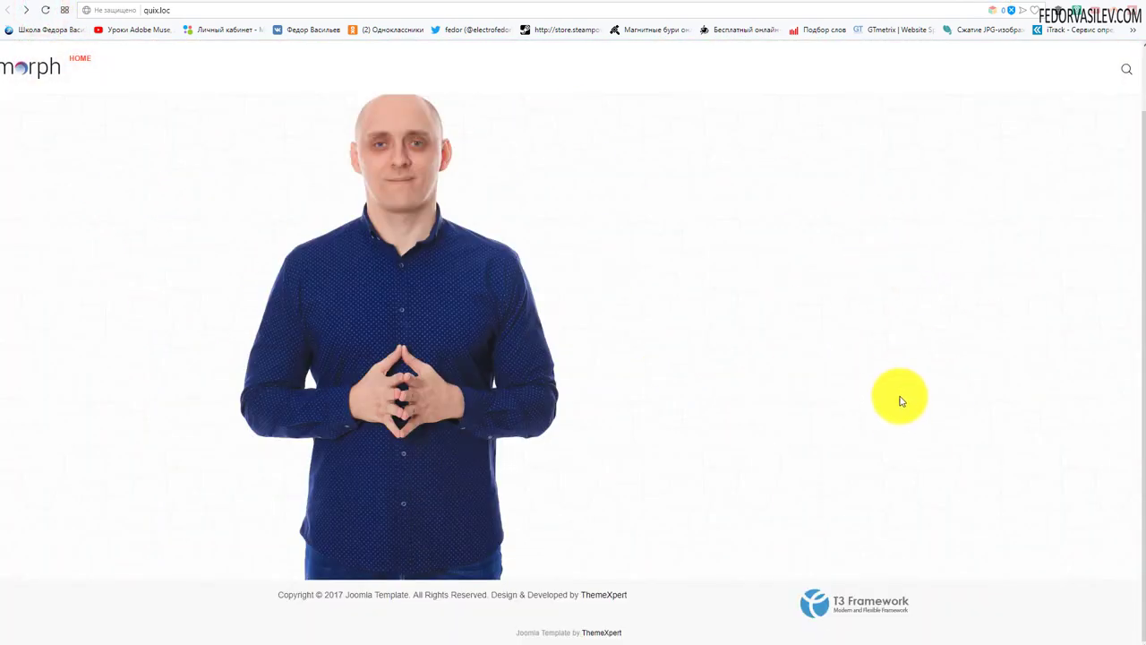
scroll(885, 376, "up", 2)
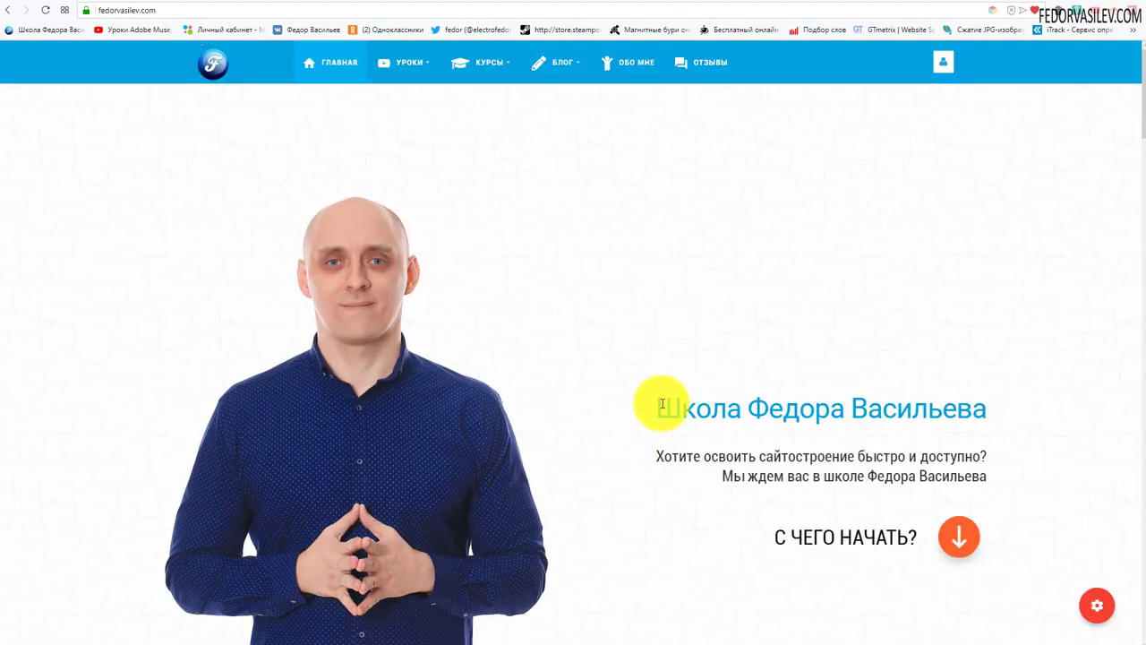
left_click_drag(659, 405, 840, 490)
left_click(711, 484)
left_click_drag(711, 483, 813, 460)
left_click(704, 506)
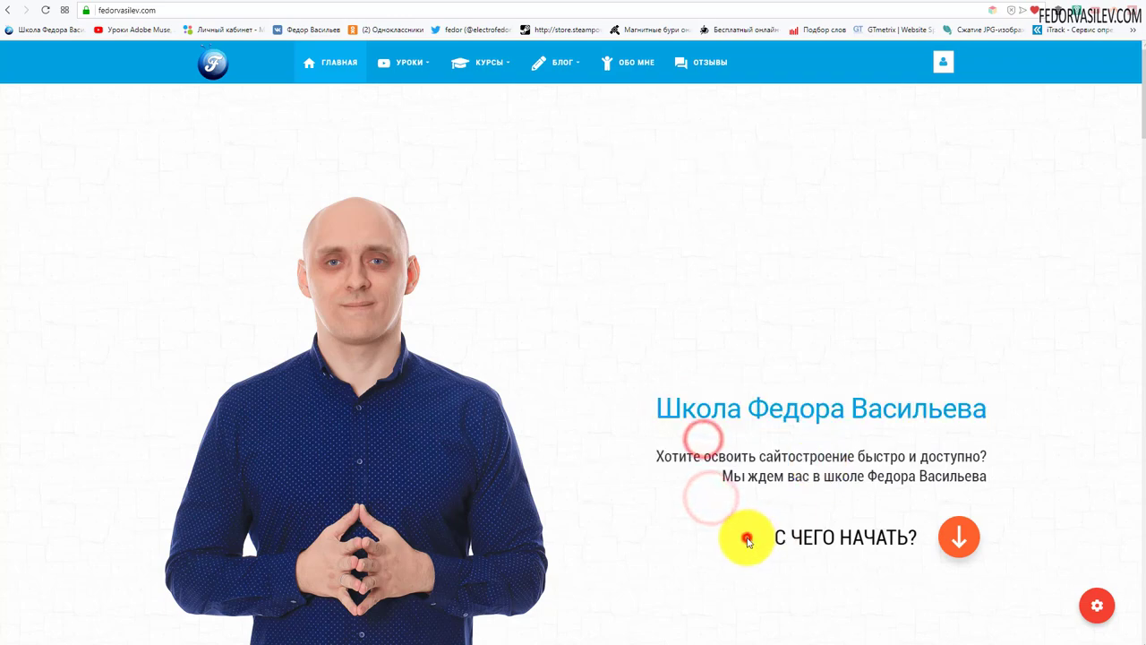
left_click_drag(747, 537, 858, 538)
left_click(891, 583)
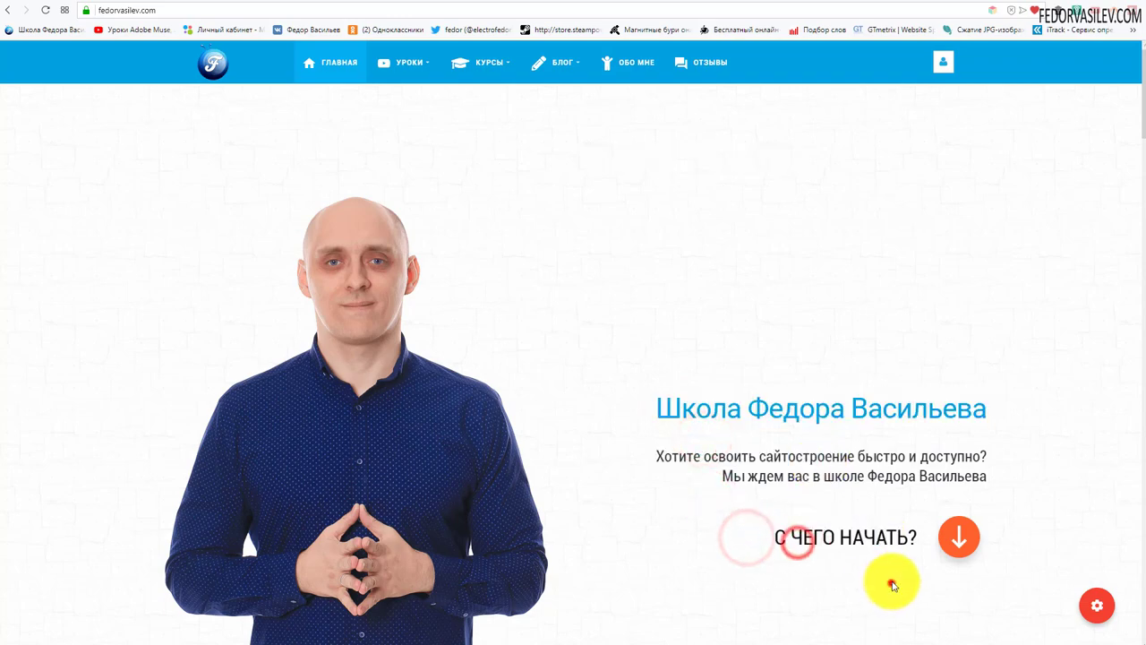
left_click(959, 537)
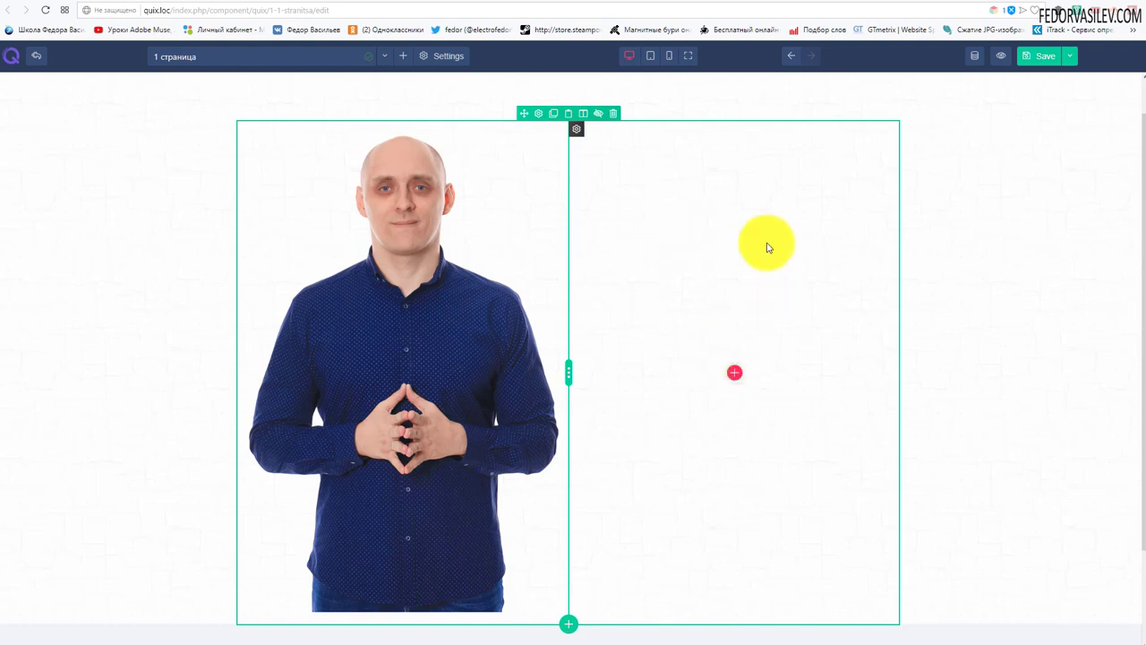
Step: Add a Heading element to the empty column beside the photo, titled "Школа Федора Васильева" with HTML tag H1
left_click(736, 377)
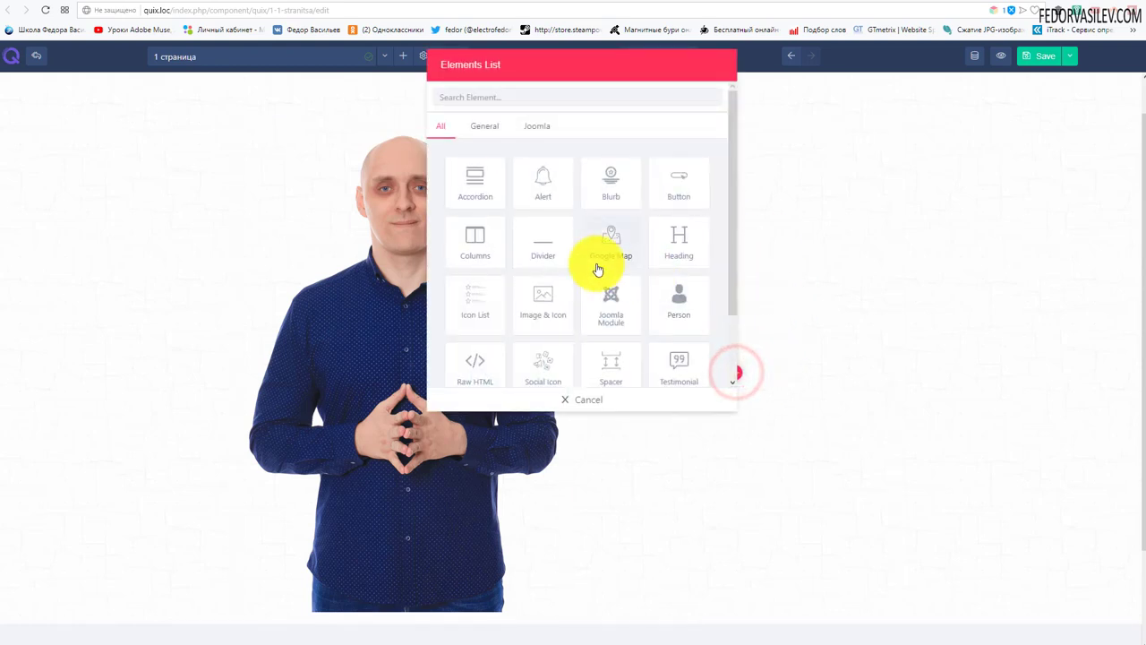
left_click(679, 240)
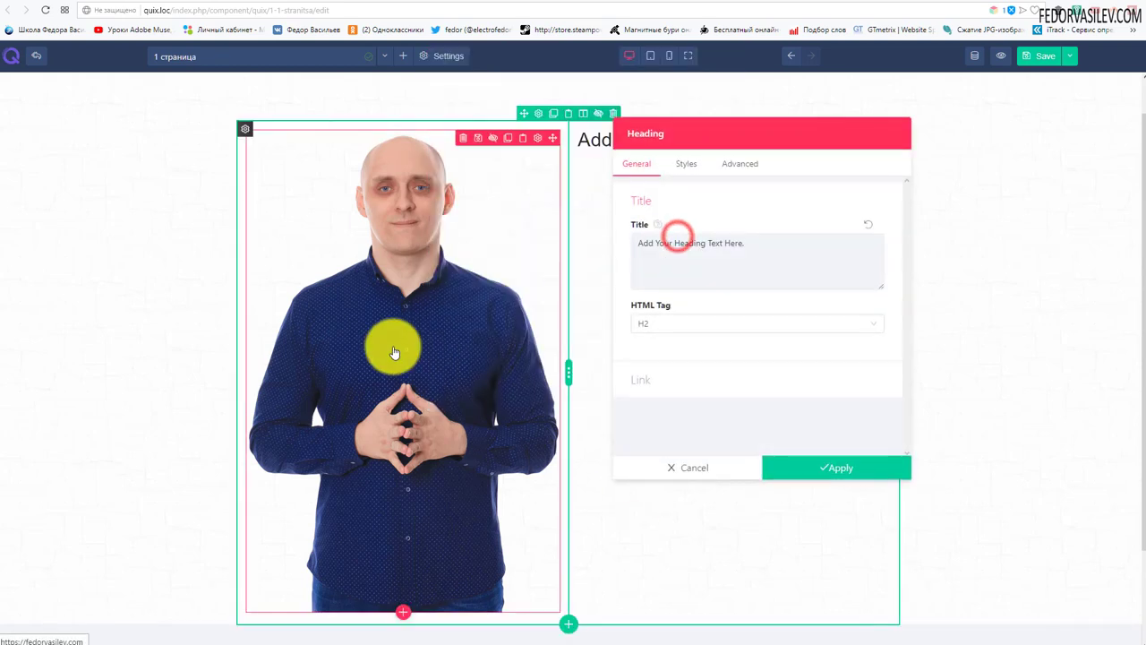
left_click(665, 257)
left_click_drag(769, 247, 588, 238)
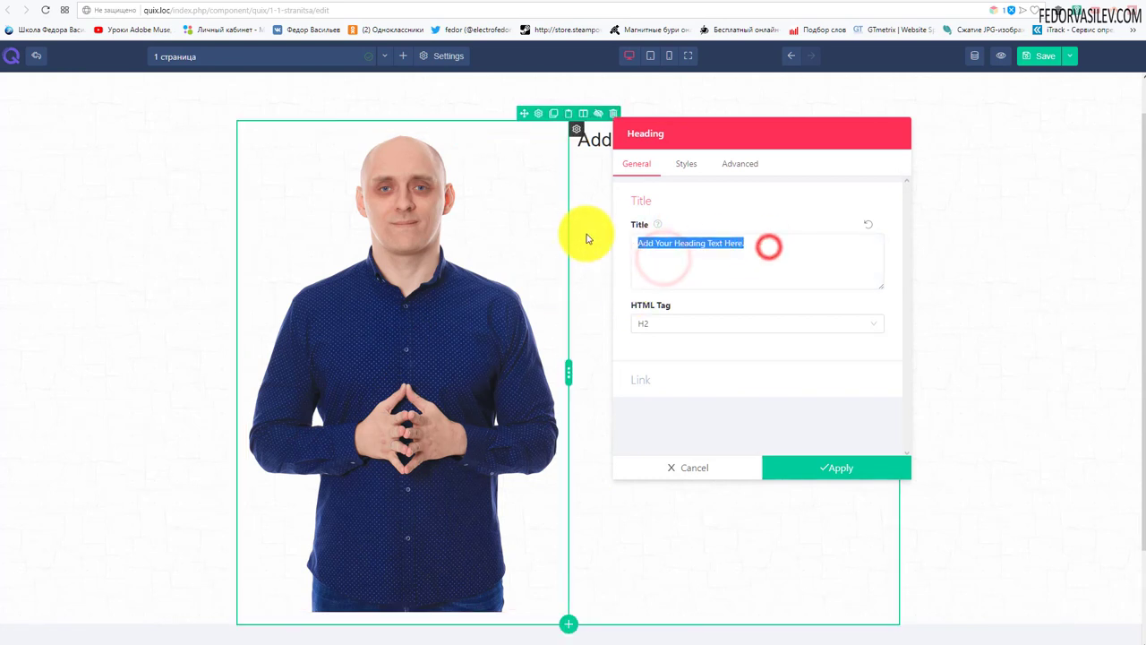
type("Школа Федора Васильева")
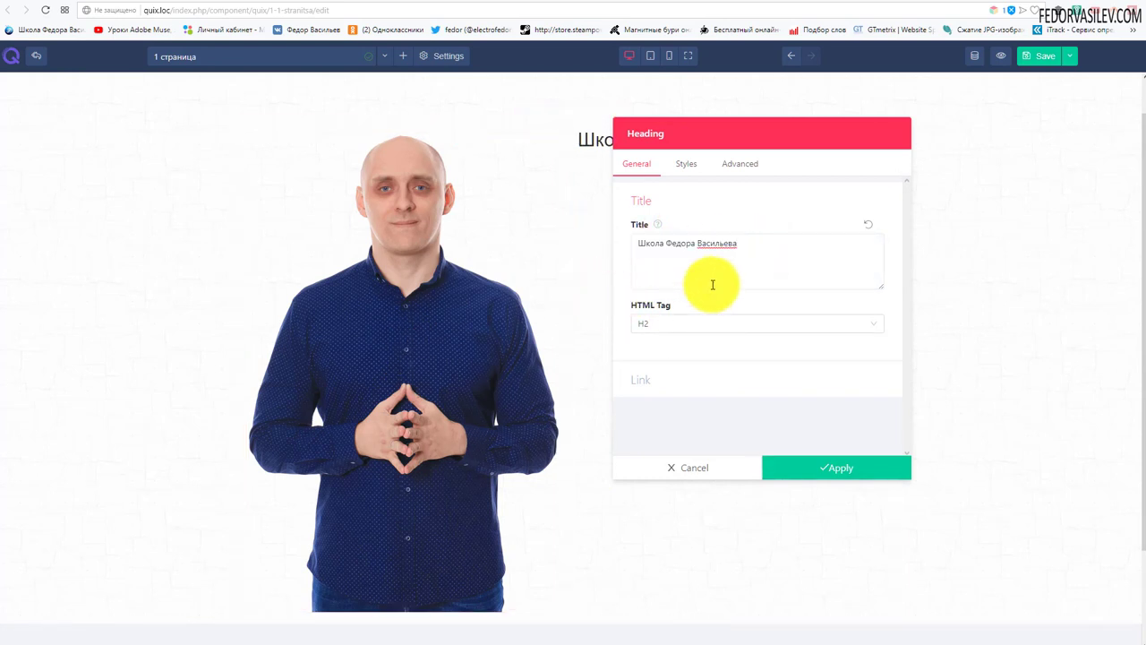
left_click(655, 319)
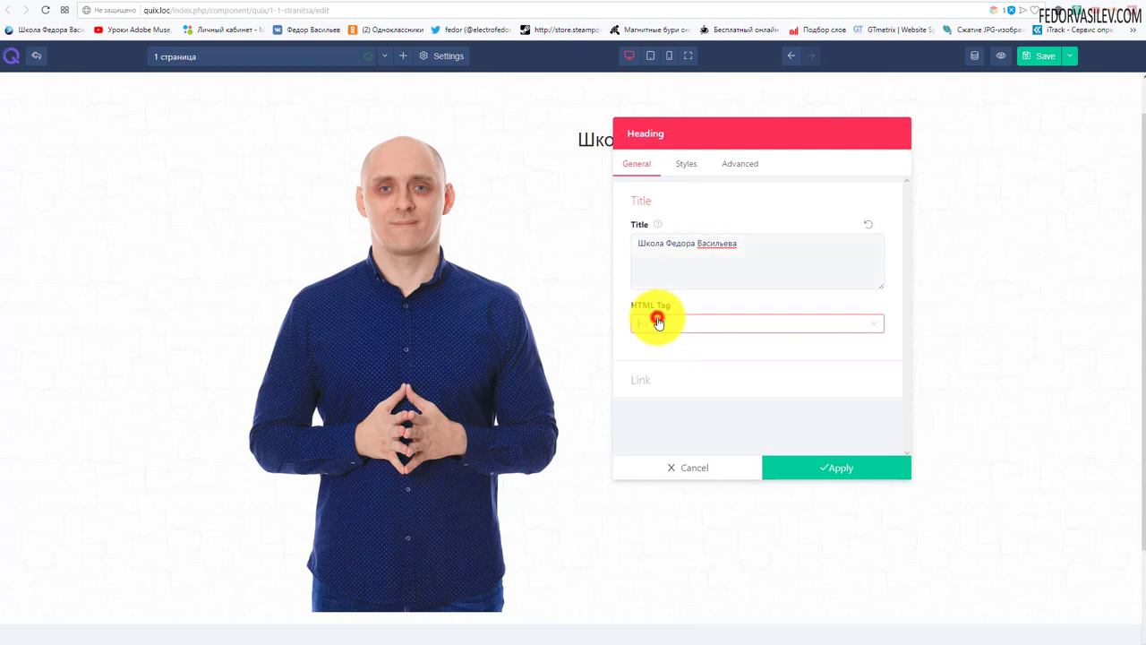
left_click(655, 349)
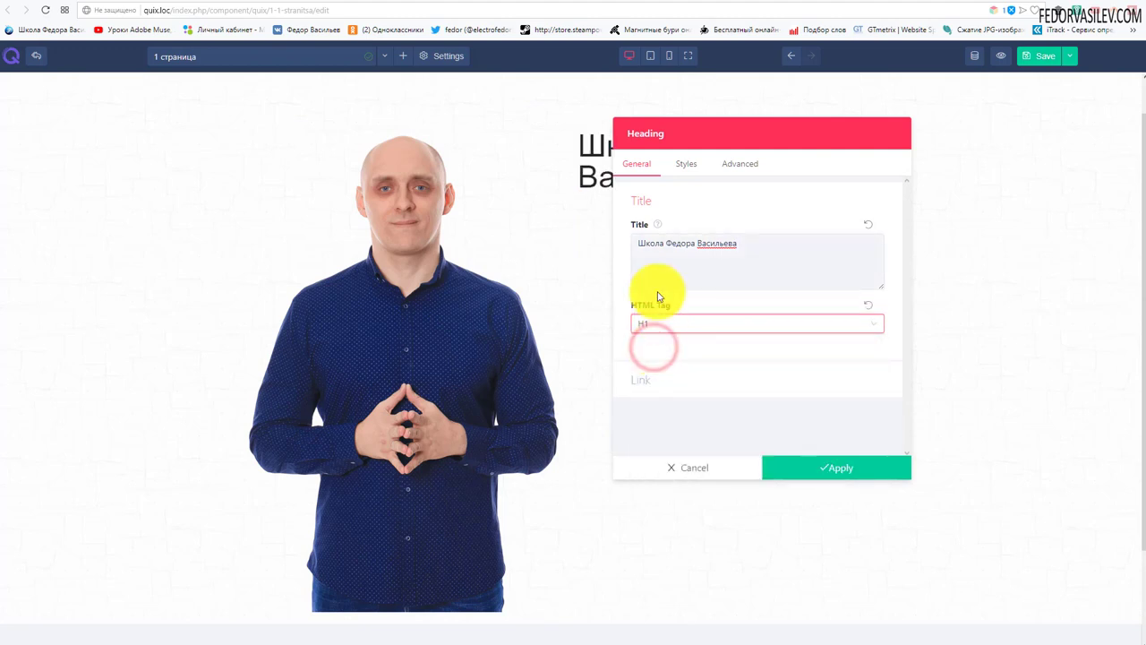
Step: Move the Heading settings dialog clear of the title text and enable Add nofollow in the heading's link options
left_click_drag(682, 131, 610, 229)
left_click(615, 470)
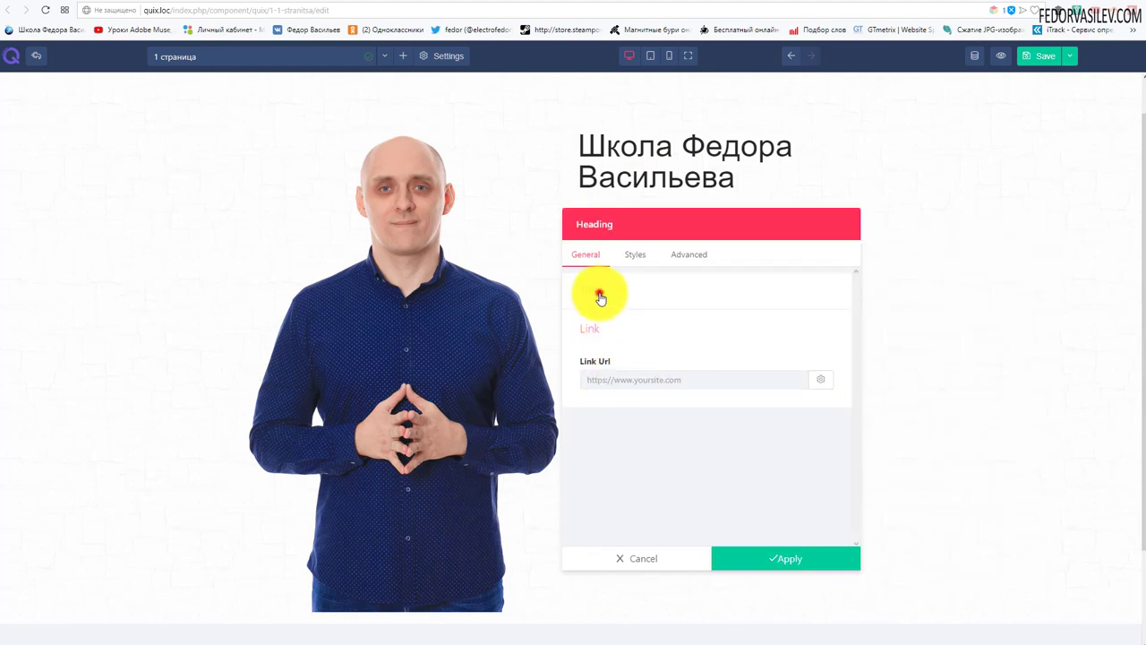
left_click(600, 297)
left_click(604, 456)
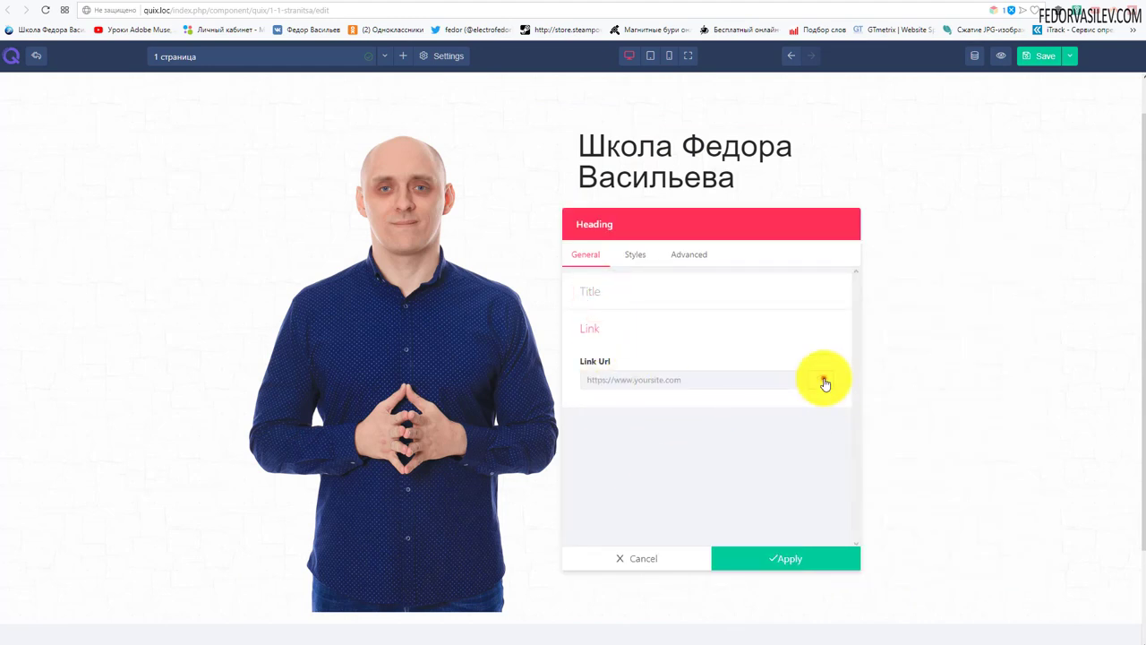
left_click(824, 381)
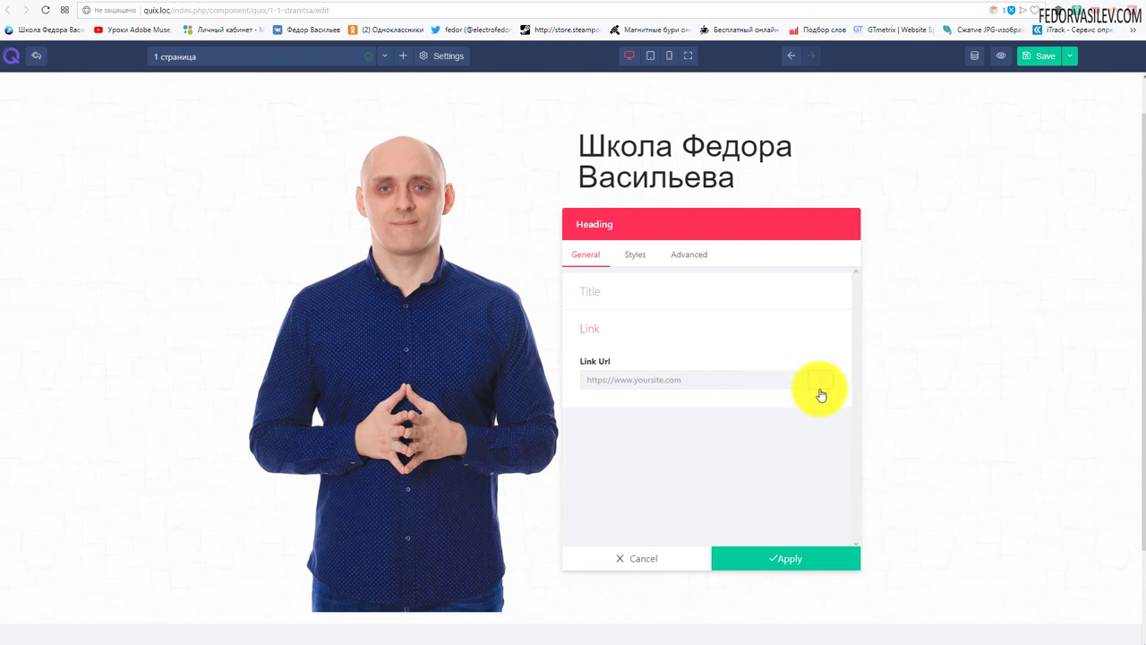
left_click(822, 386)
mouse_move(822, 384)
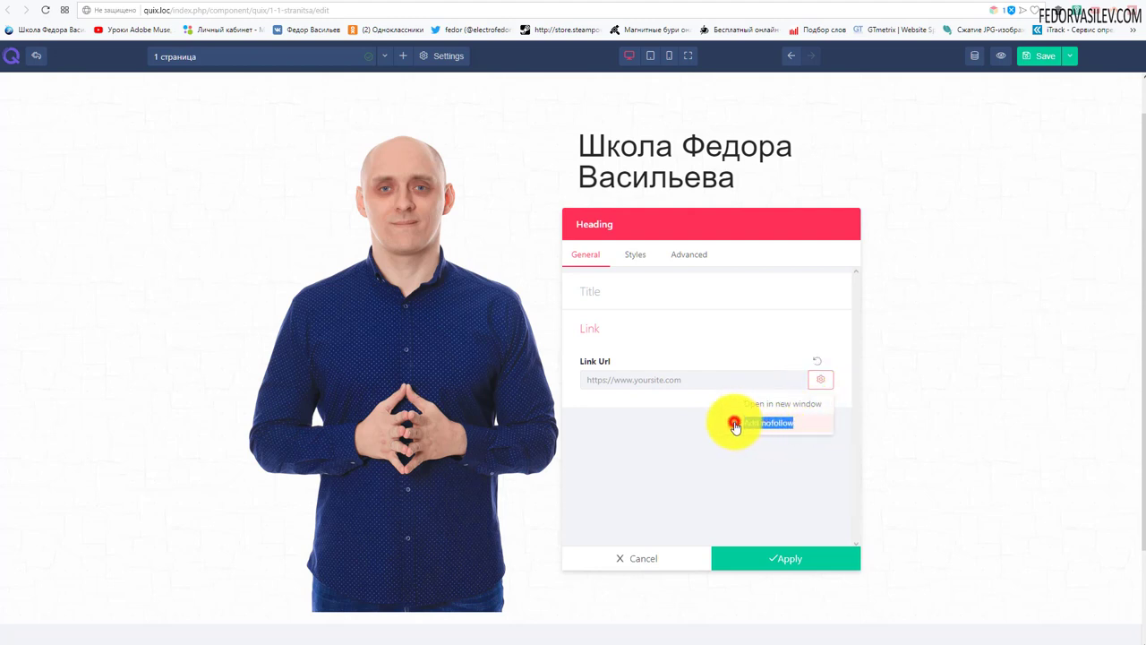
left_click(734, 424)
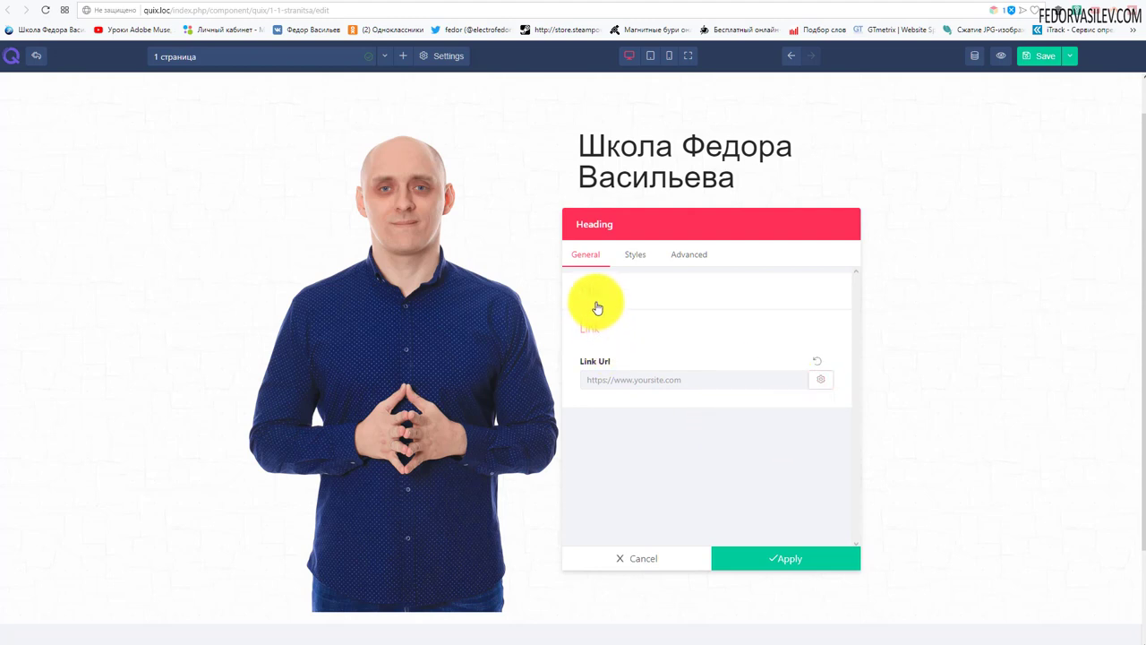
left_click(822, 379)
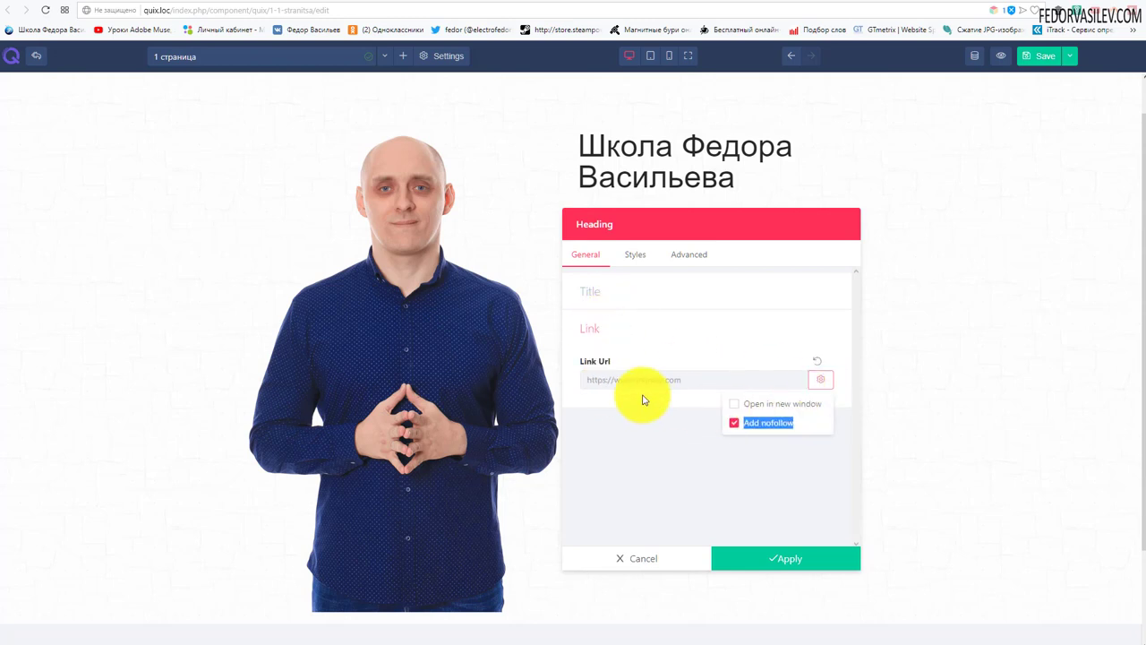
left_click(587, 315)
left_click(591, 291)
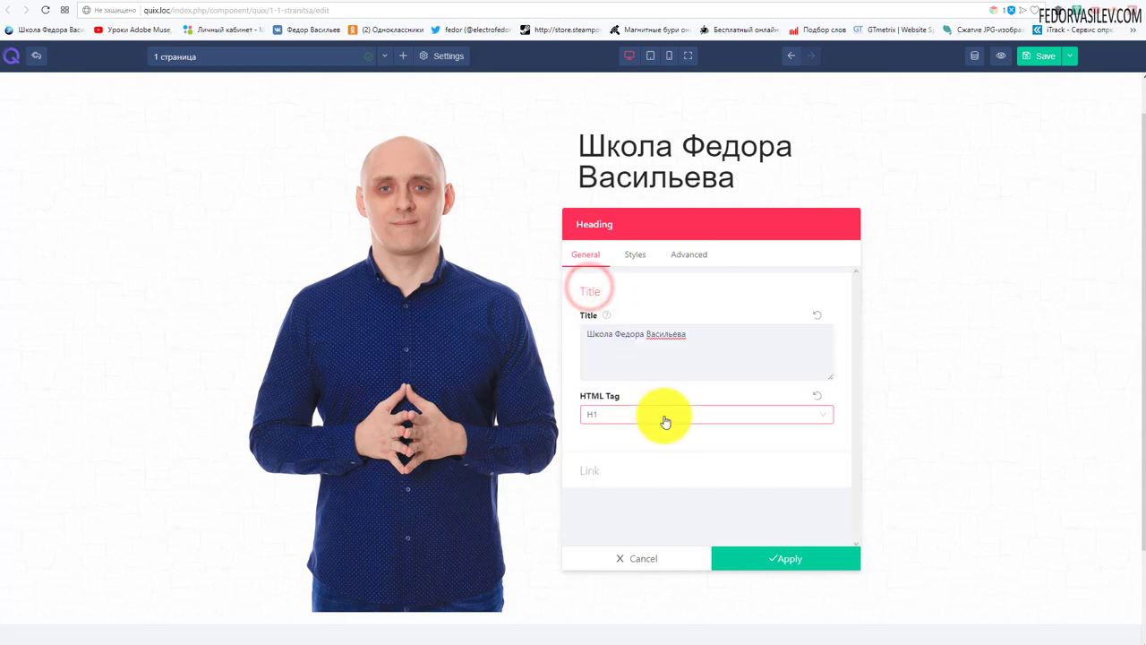
Step: Try center, right and justified alignment on the heading, set it to left, and move the settings dialog out of the way
left_click(634, 256)
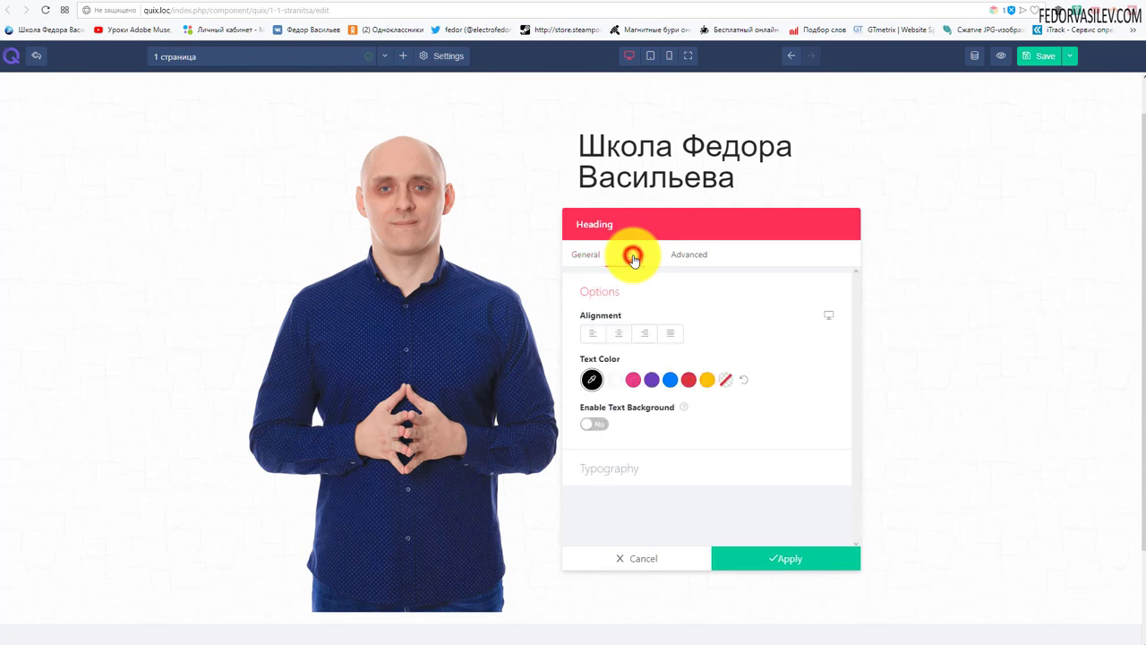
left_click(624, 336)
left_click(641, 335)
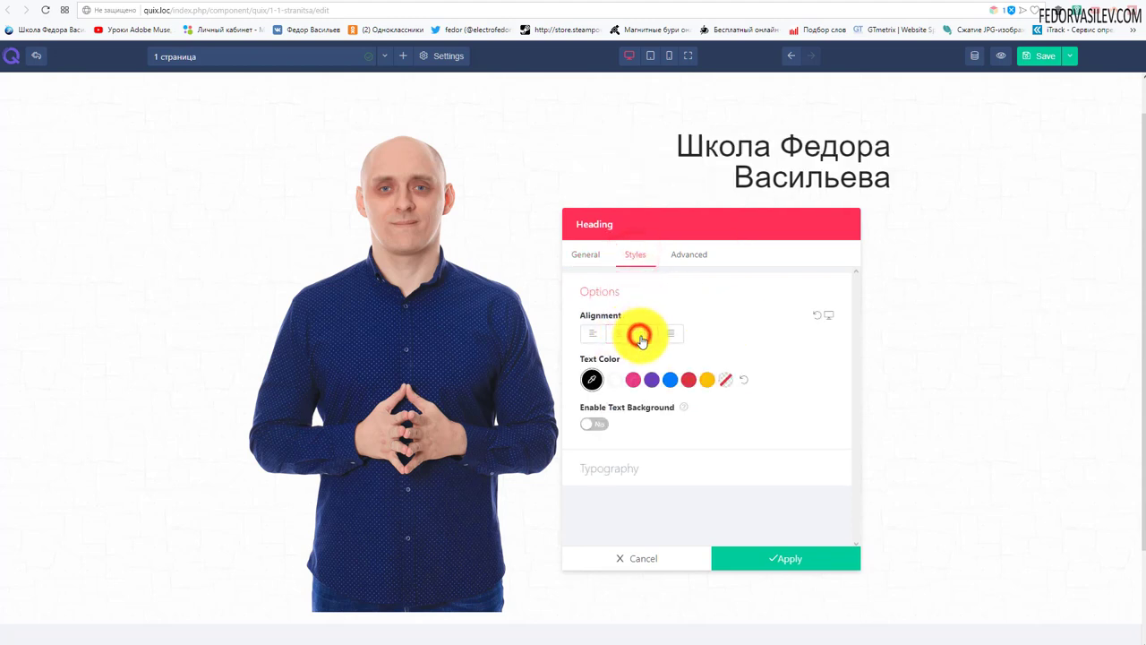
left_click(662, 333)
left_click(623, 337)
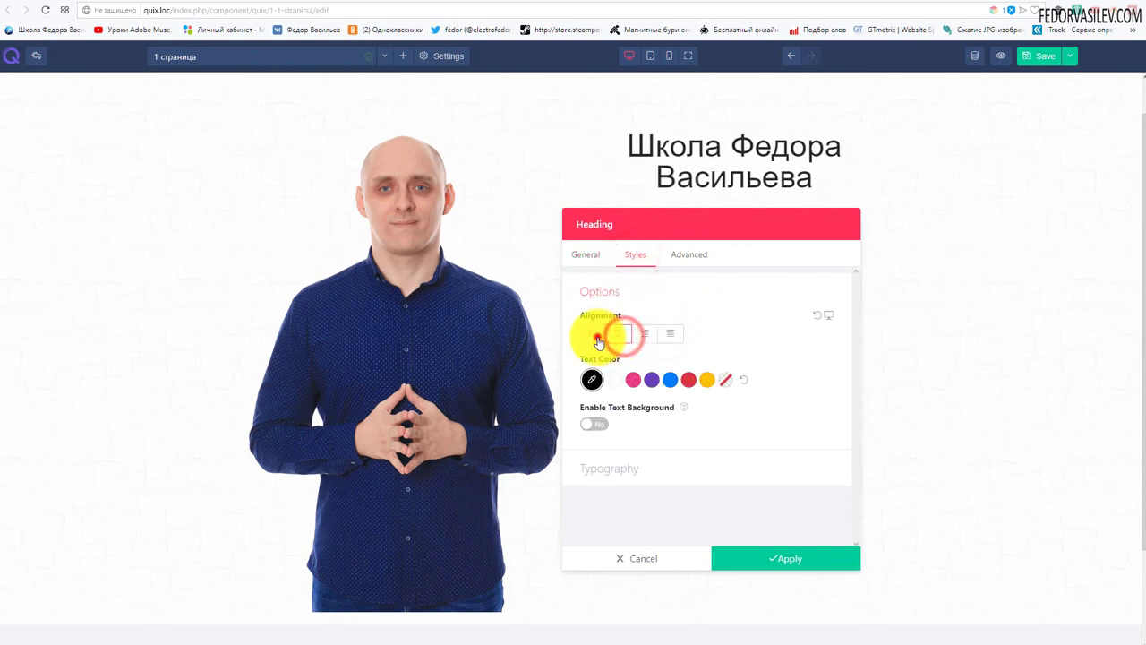
left_click(593, 333)
left_click_drag(630, 220, 77, 427)
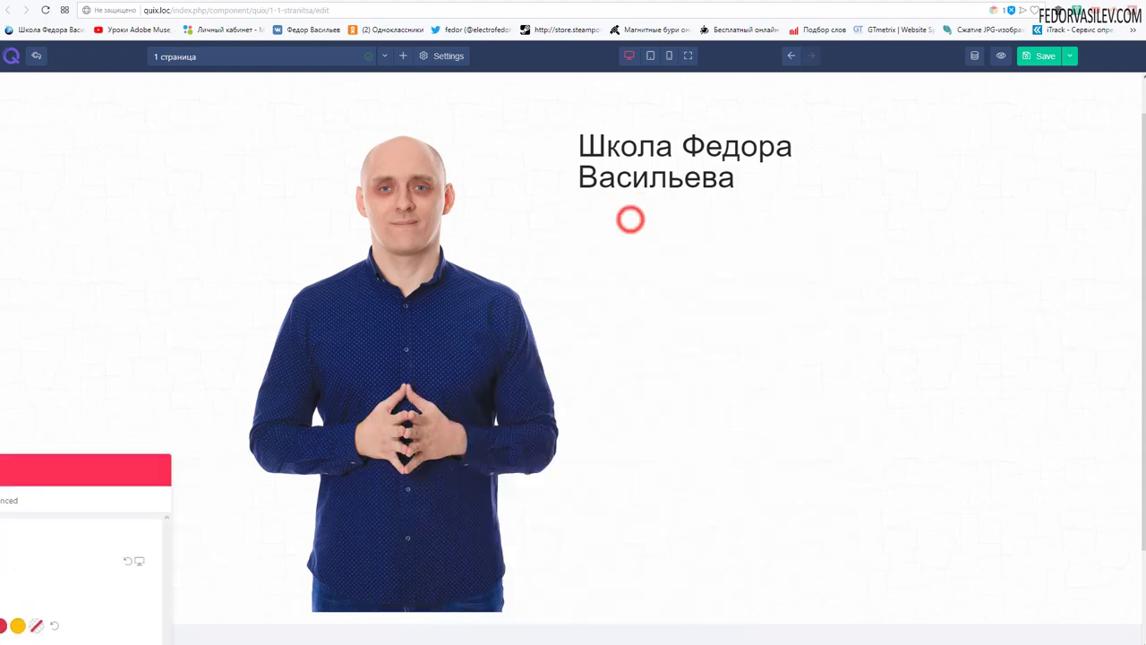
left_click(420, 506)
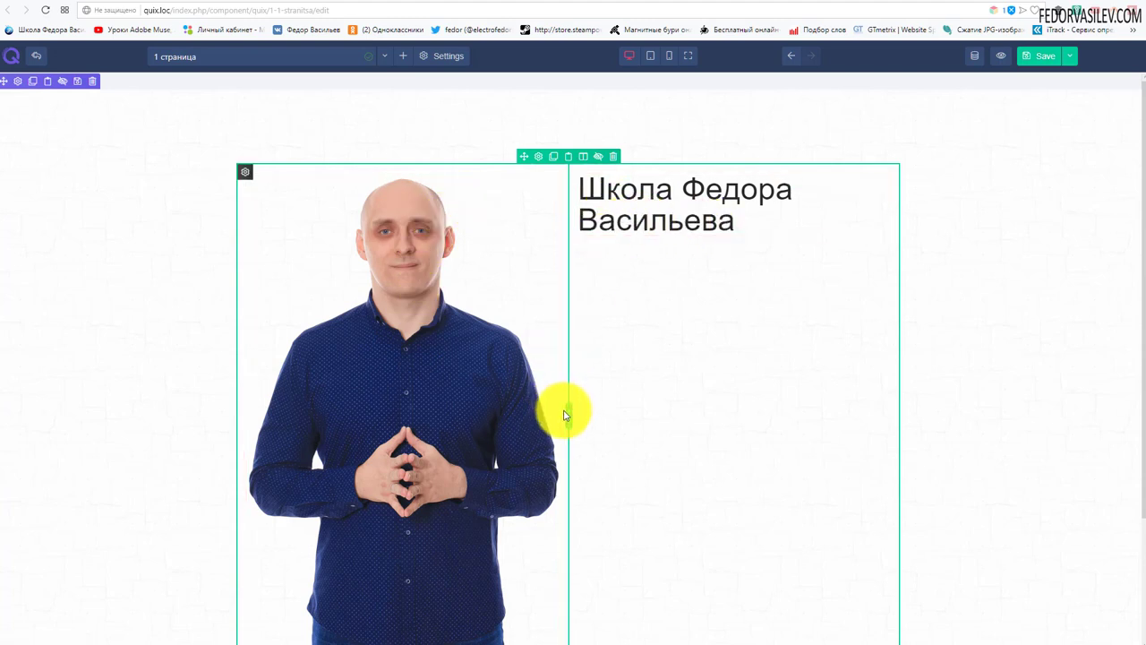
Step: Narrow the photo column and widen the heading column until the heading fits on one line
left_click_drag(567, 421, 506, 457)
scroll(461, 358, "down", 3)
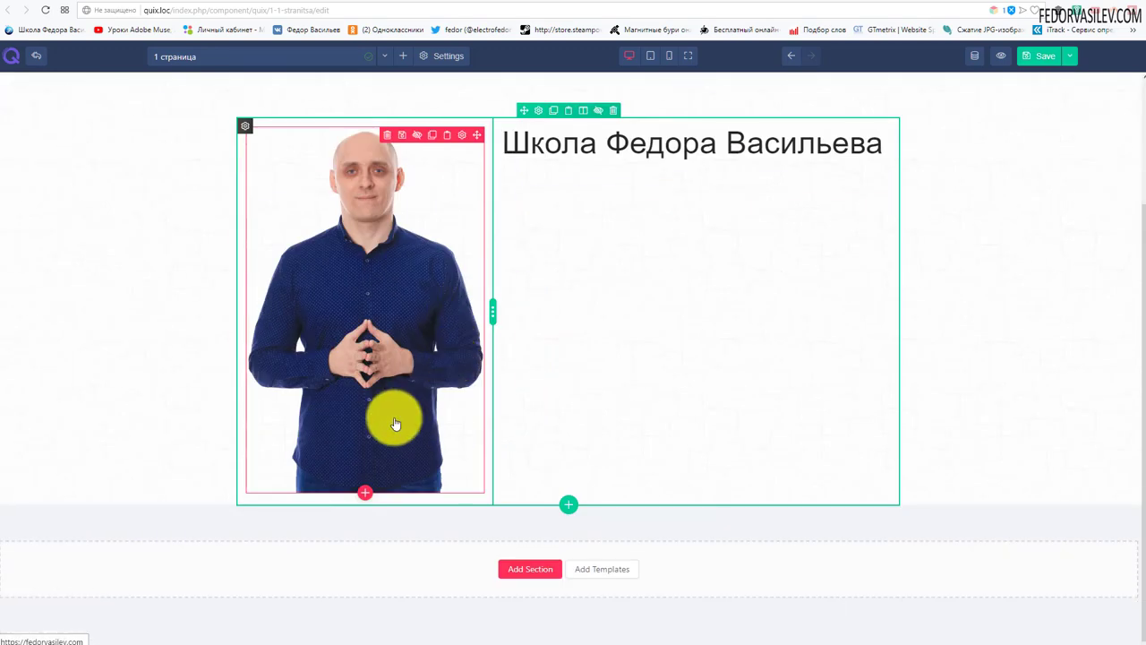
scroll(392, 351, "up", 3)
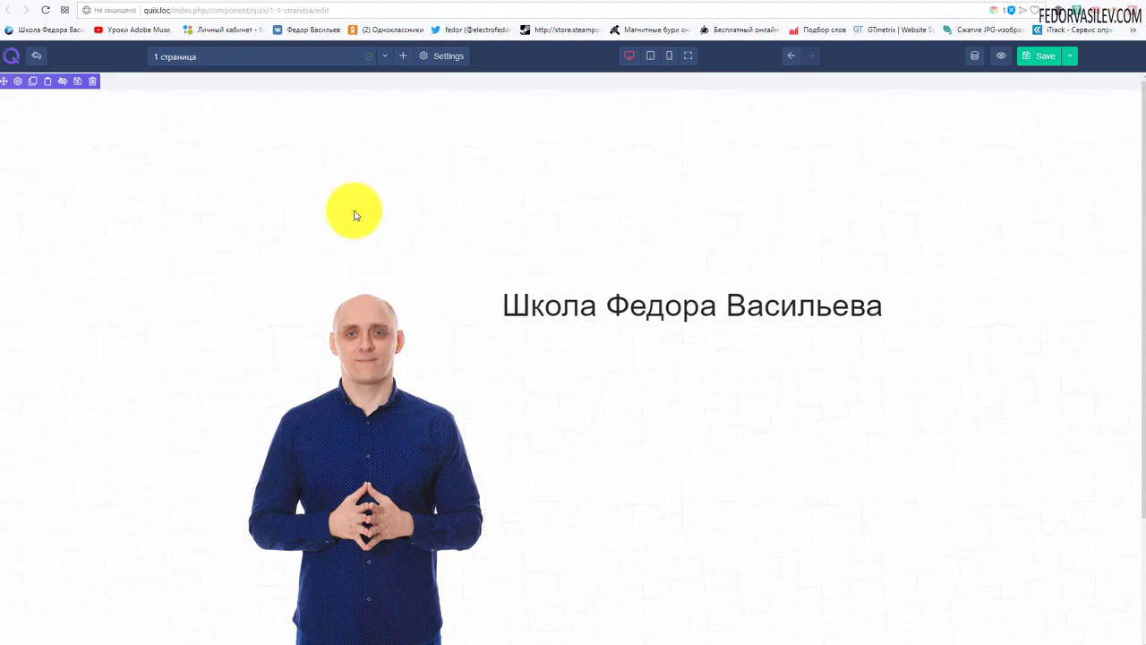
scroll(355, 215, "down", 1)
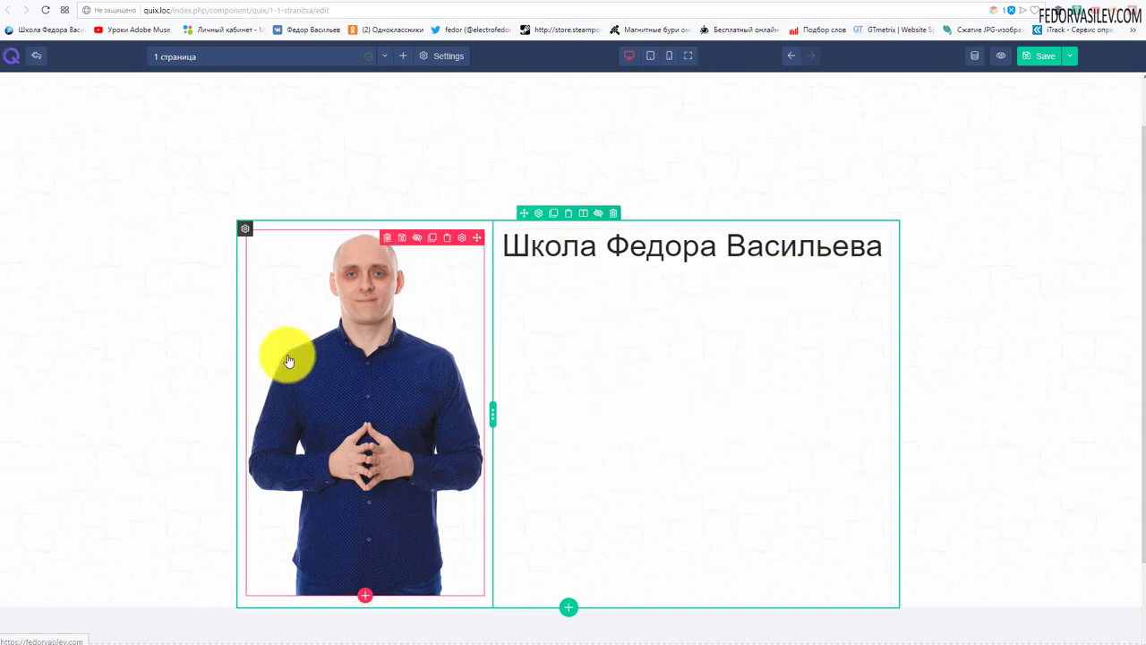
Step: Set the section's container type to Custom with a container width of 1600 px, and move the settings dialog off the photo
scroll(296, 356, "up", 1)
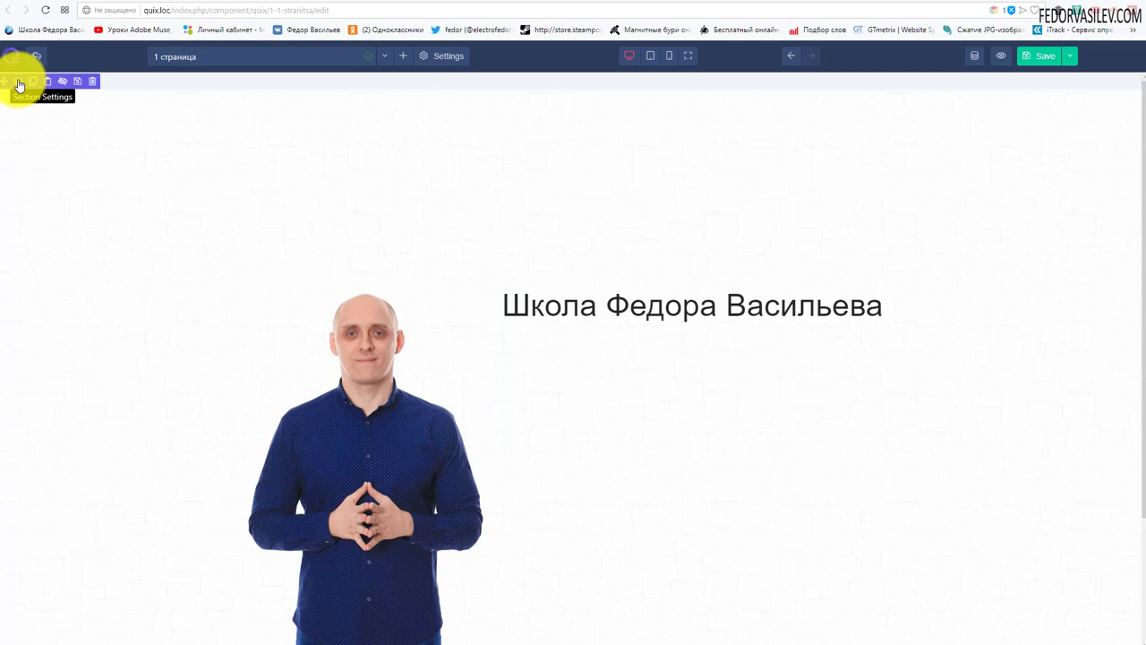
left_click(18, 85)
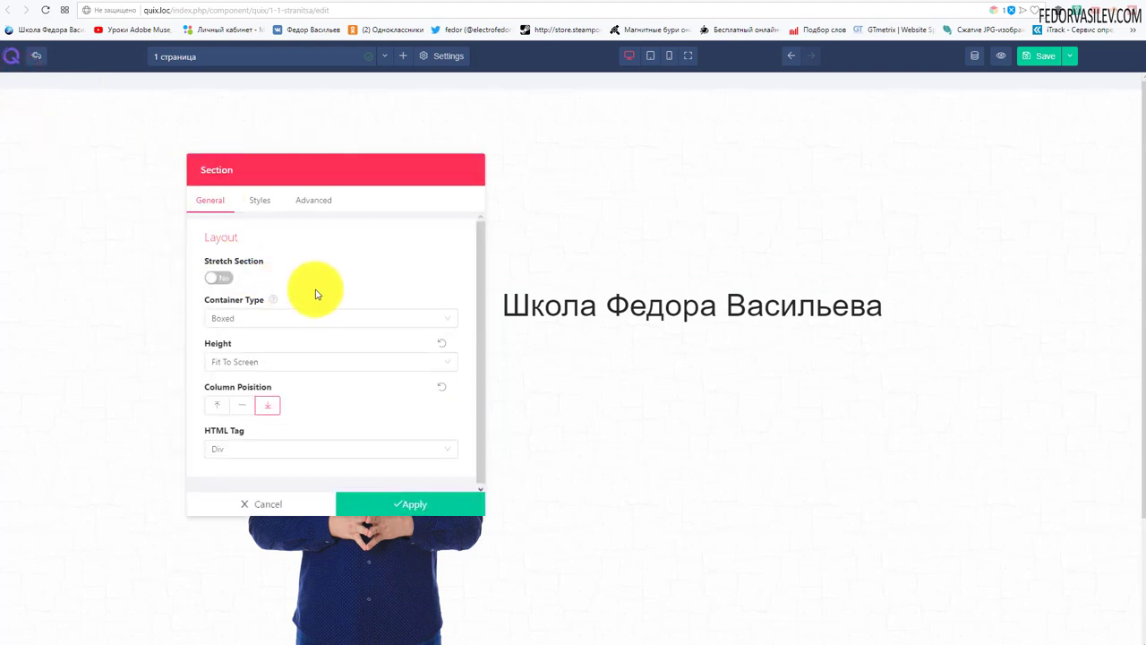
left_click(268, 318)
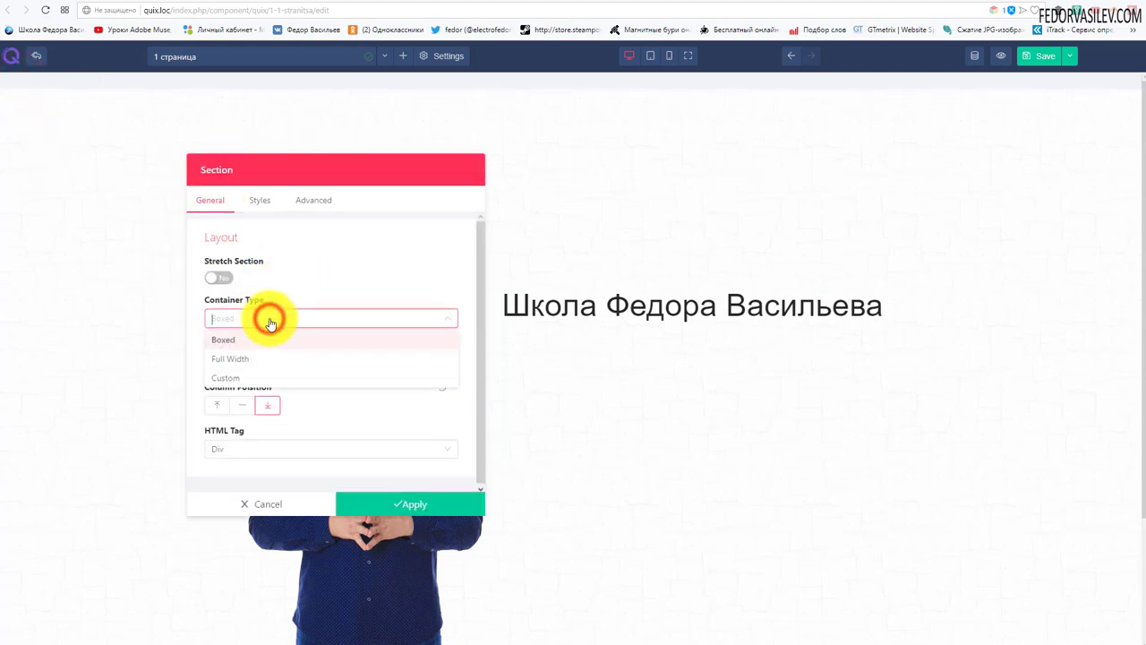
left_click(230, 381)
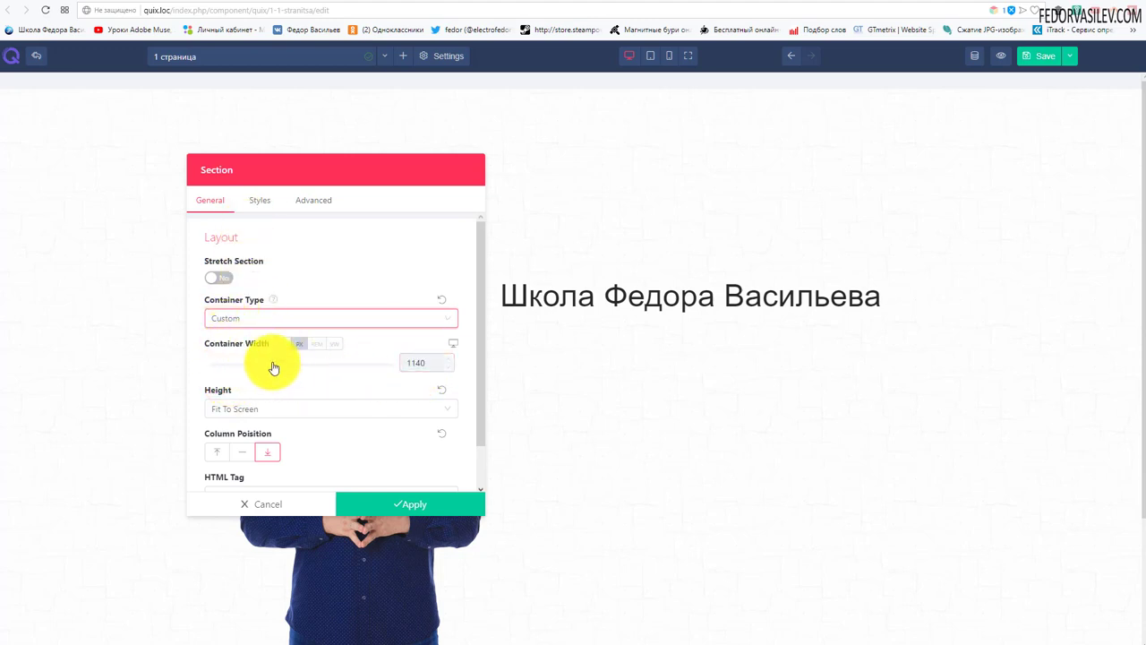
left_click_drag(278, 370, 300, 374)
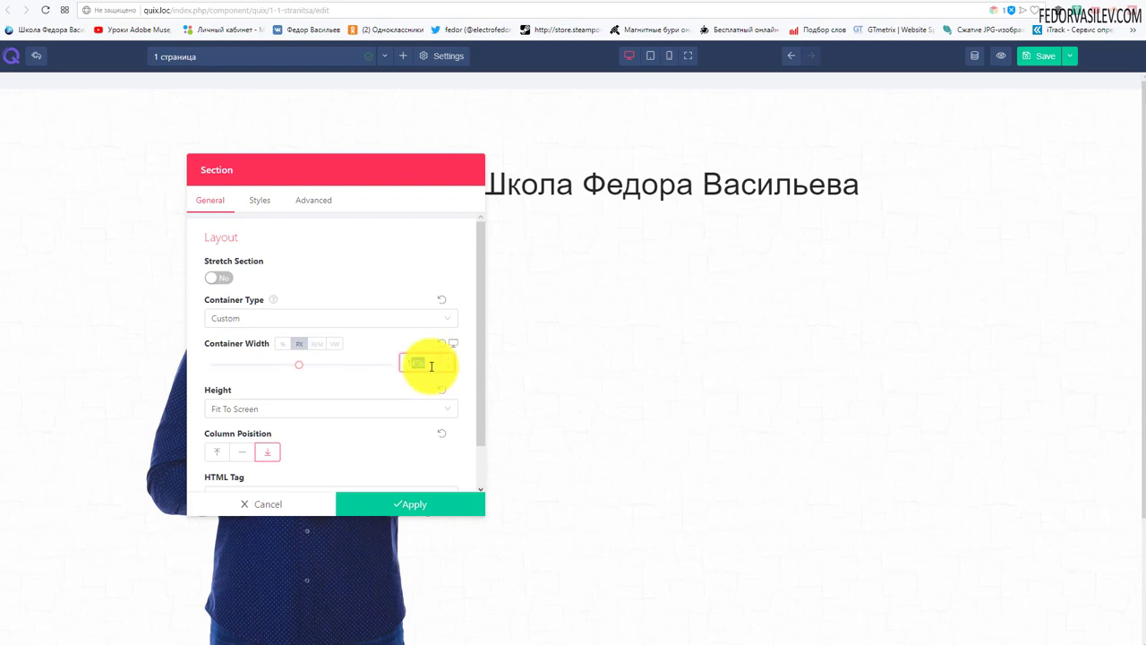
type("1600")
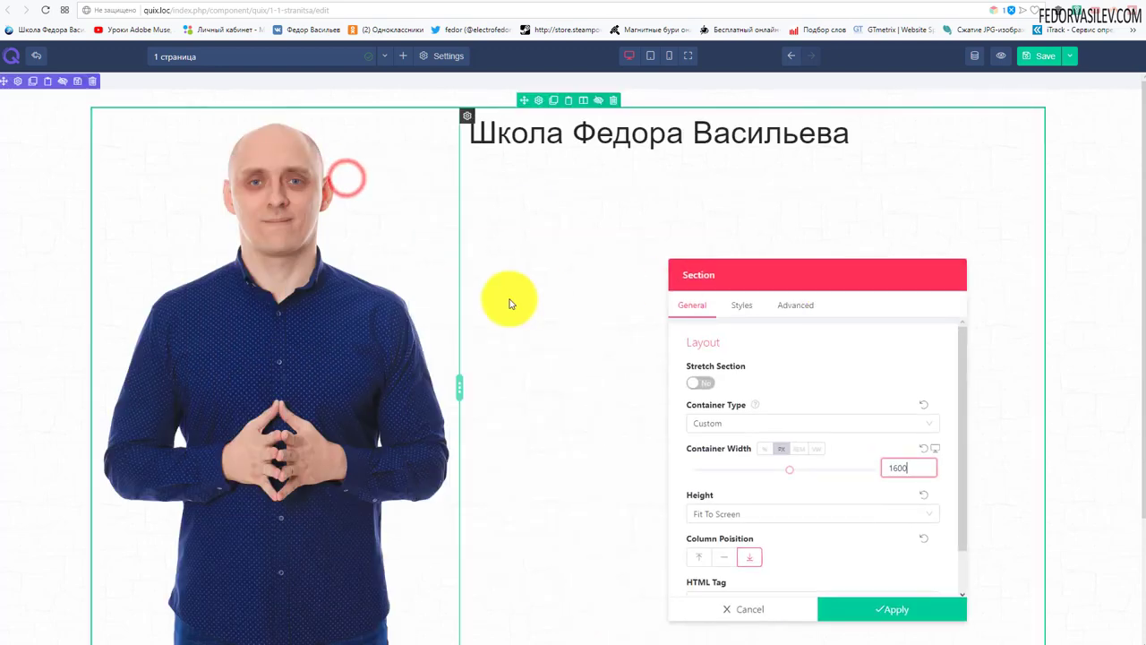
left_click(509, 556)
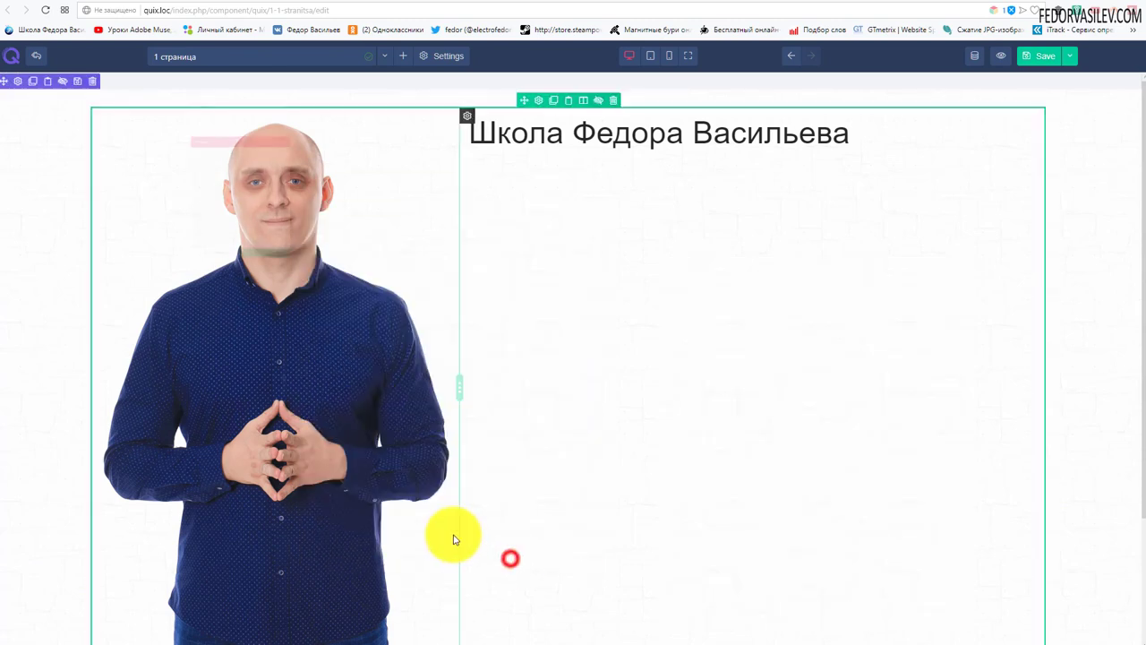
Step: Try a slightly narrower photo column beside the heading column and save the page
scroll(507, 308, "down", 1)
scroll(505, 310, "down", 1)
scroll(514, 366, "up", 2)
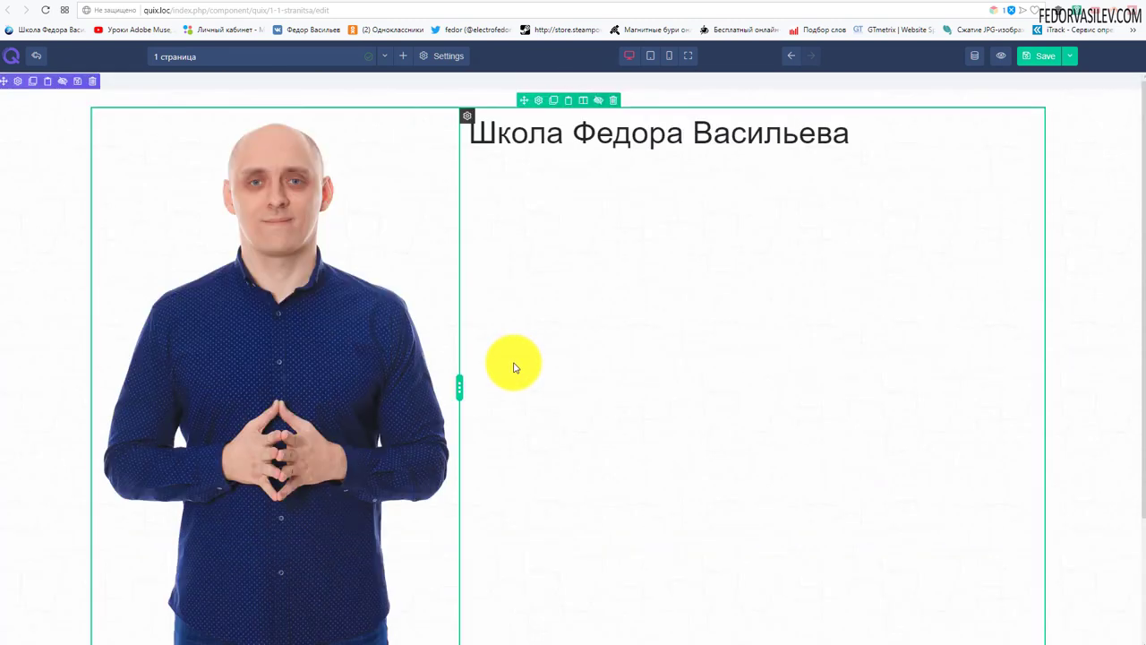
mouse_move(458, 391)
left_mouse_down()
mouse_move(537, 409)
mouse_move(452, 407)
left_mouse_up()
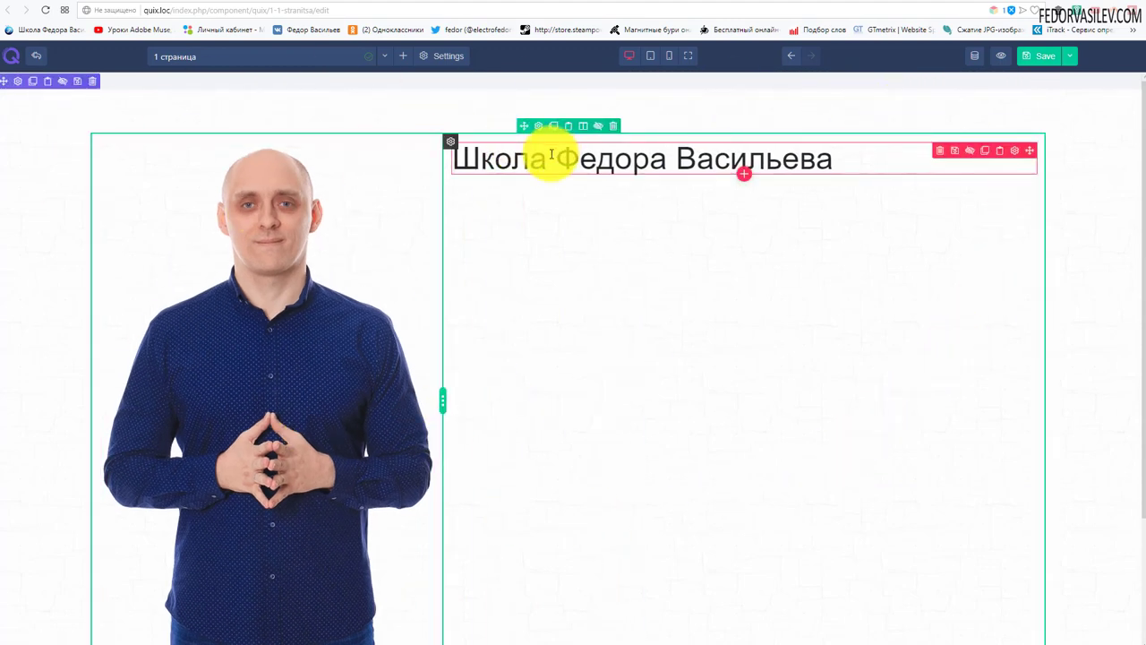
scroll(609, 340, "down", 2)
scroll(752, 299, "up", 2)
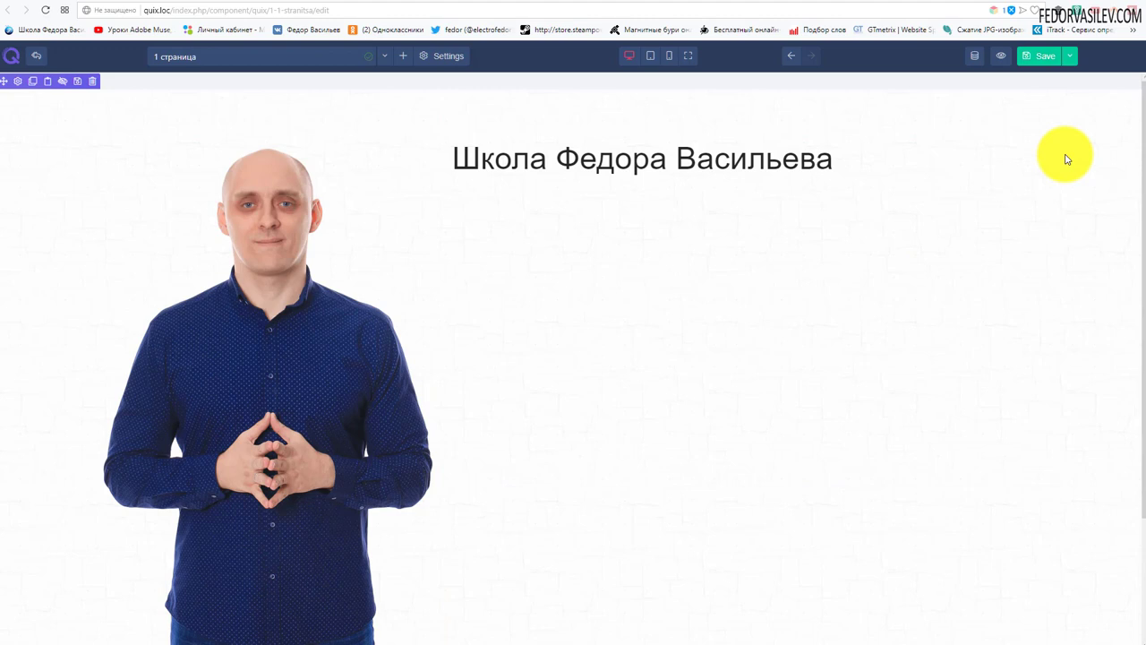
left_click(1038, 55)
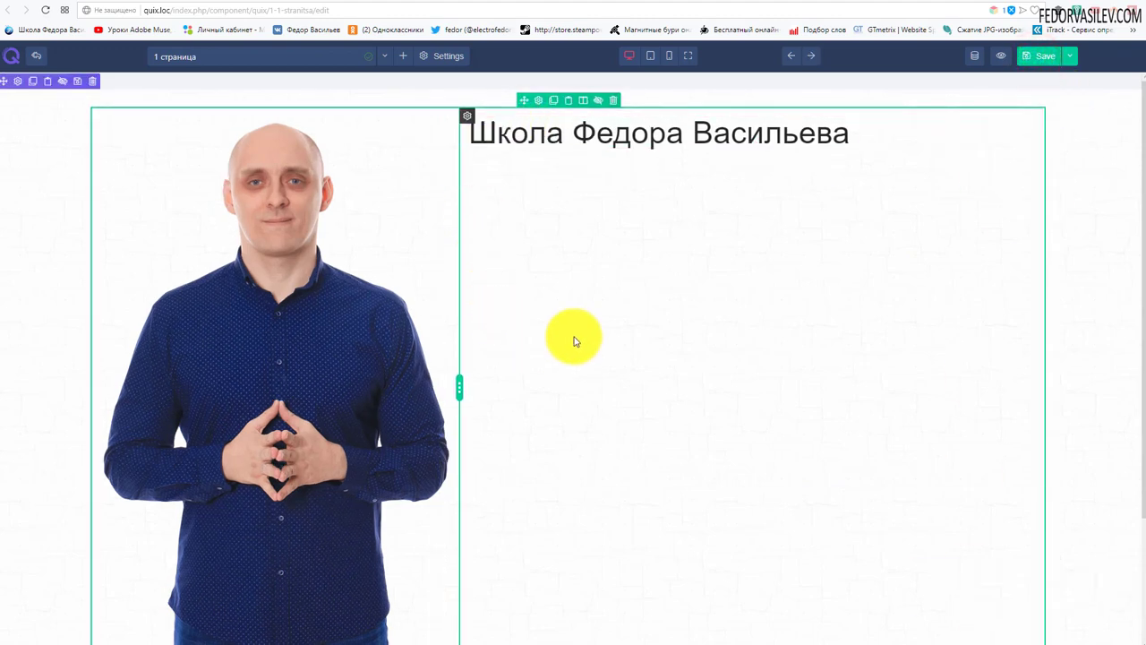
Step: Switch to the live fedorvasilev.com page, examine how its heading and text sit beside the photo, and return to the Quix editor
scroll(555, 376, "down", 1)
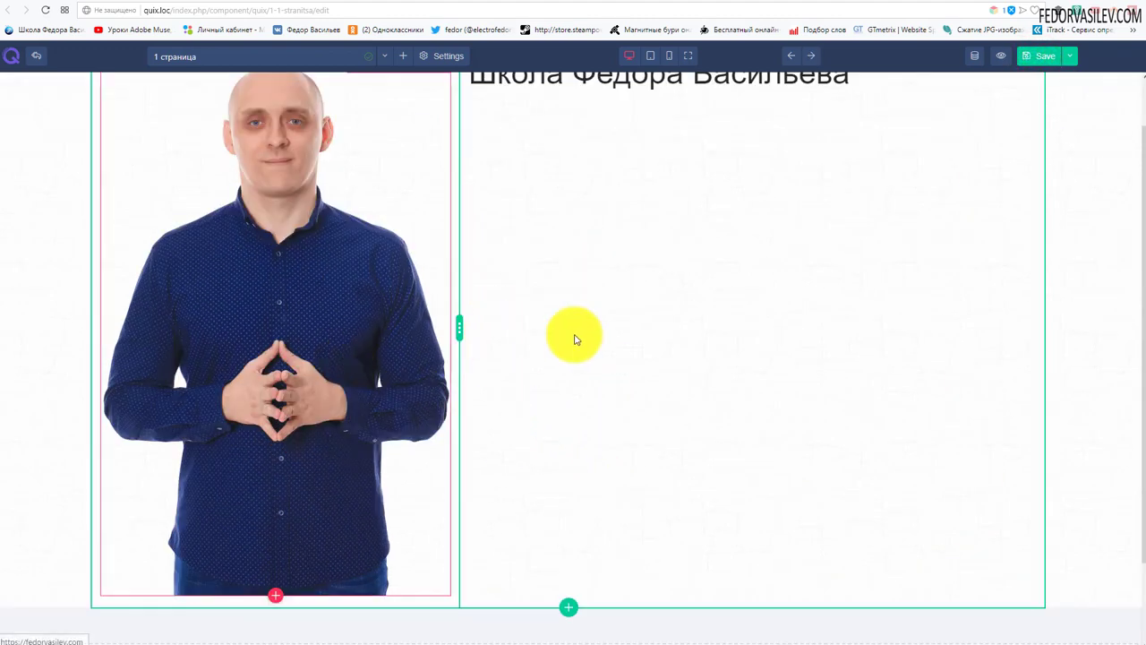
scroll(772, 233, "up", 1)
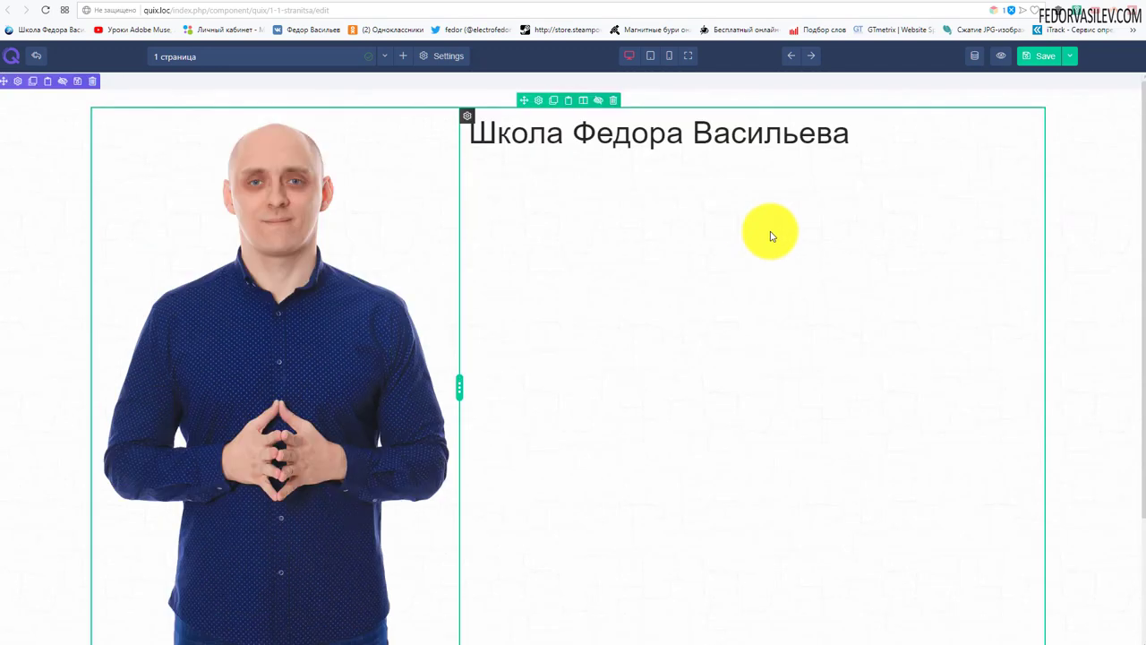
left_click(1008, 2)
scroll(671, 225, "down", 3)
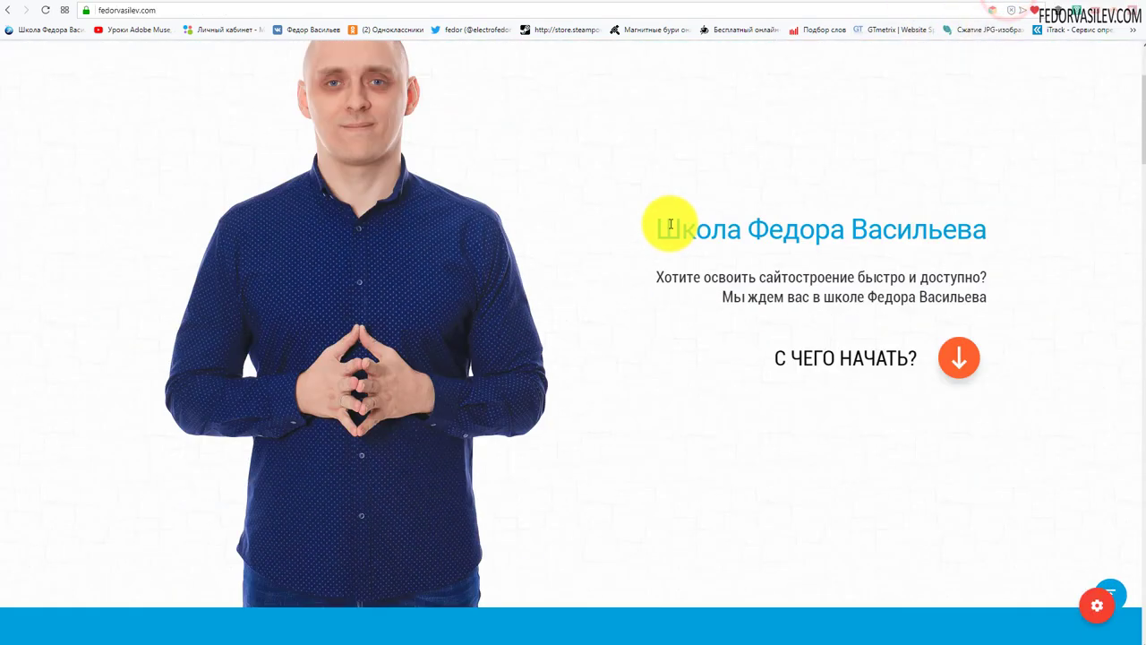
scroll(491, 308, "up", 2)
scroll(511, 299, "down", 2)
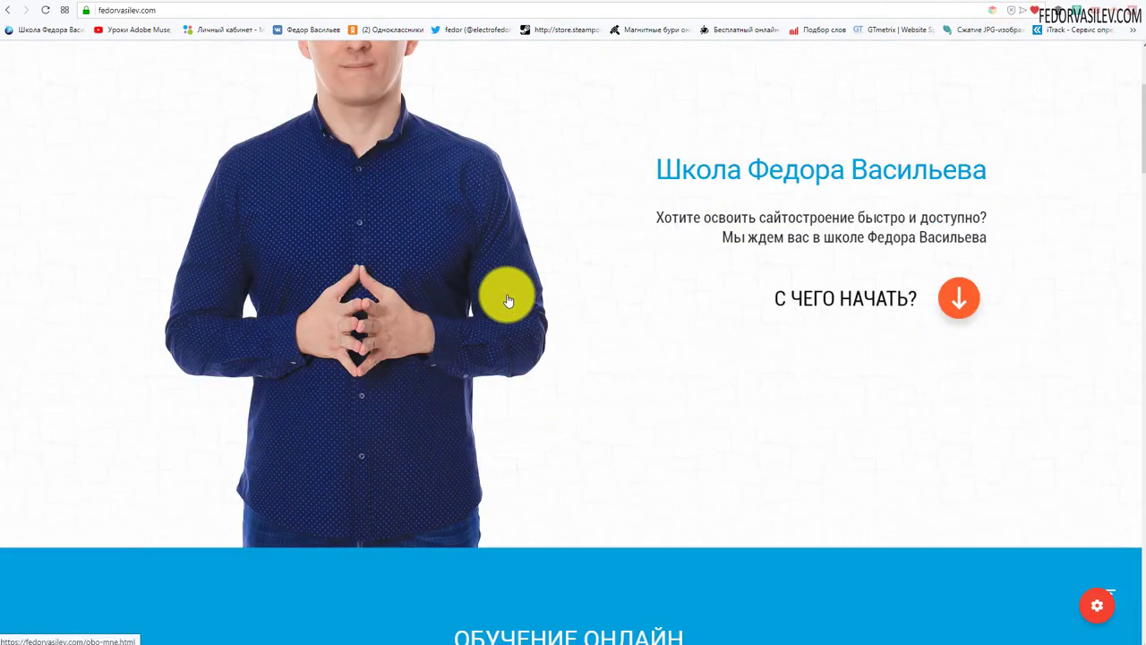
scroll(828, 288, "up", 2)
left_click(954, 2)
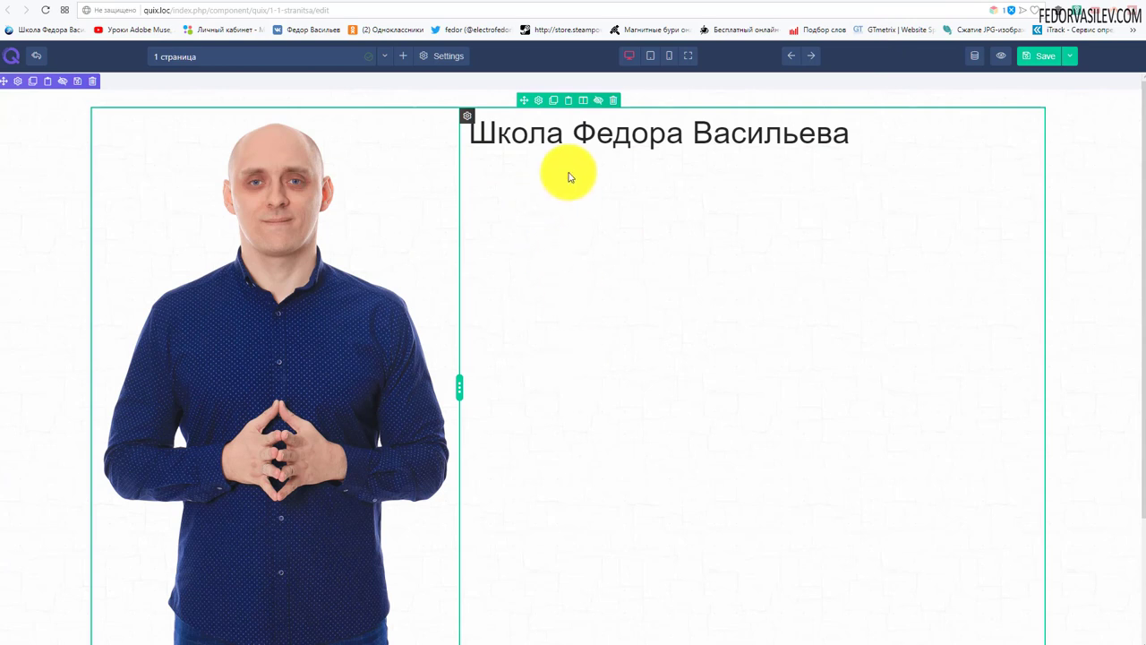
Step: Set the row's content position to middle, and reload the quix.loc front page to check the heading's placement
left_click(542, 102)
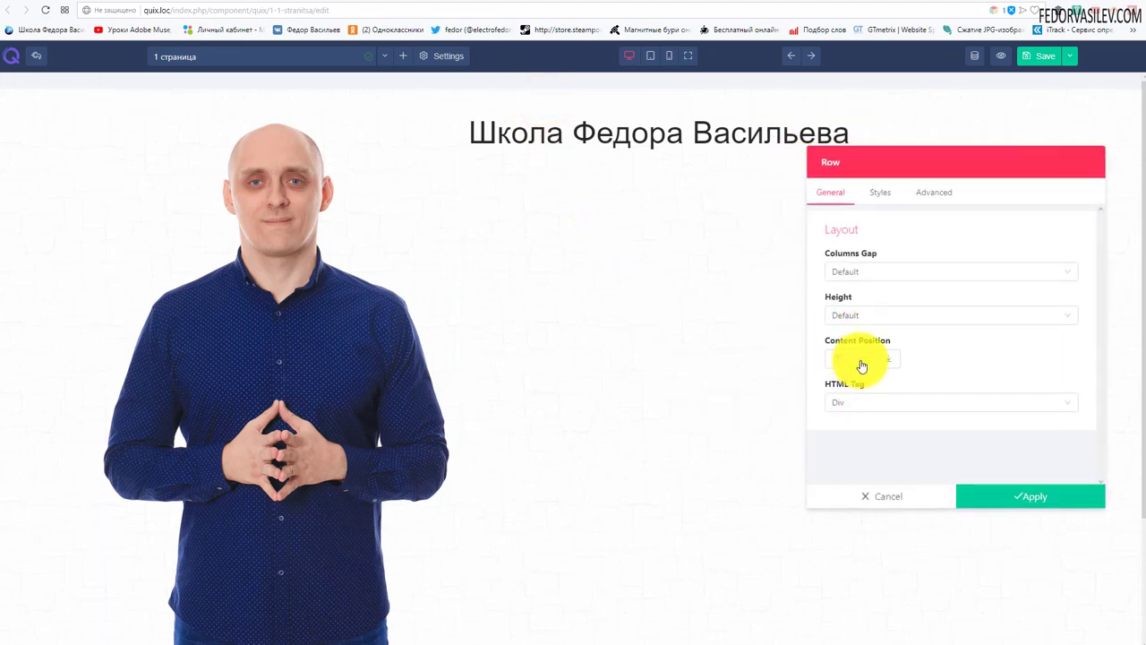
left_click(861, 363)
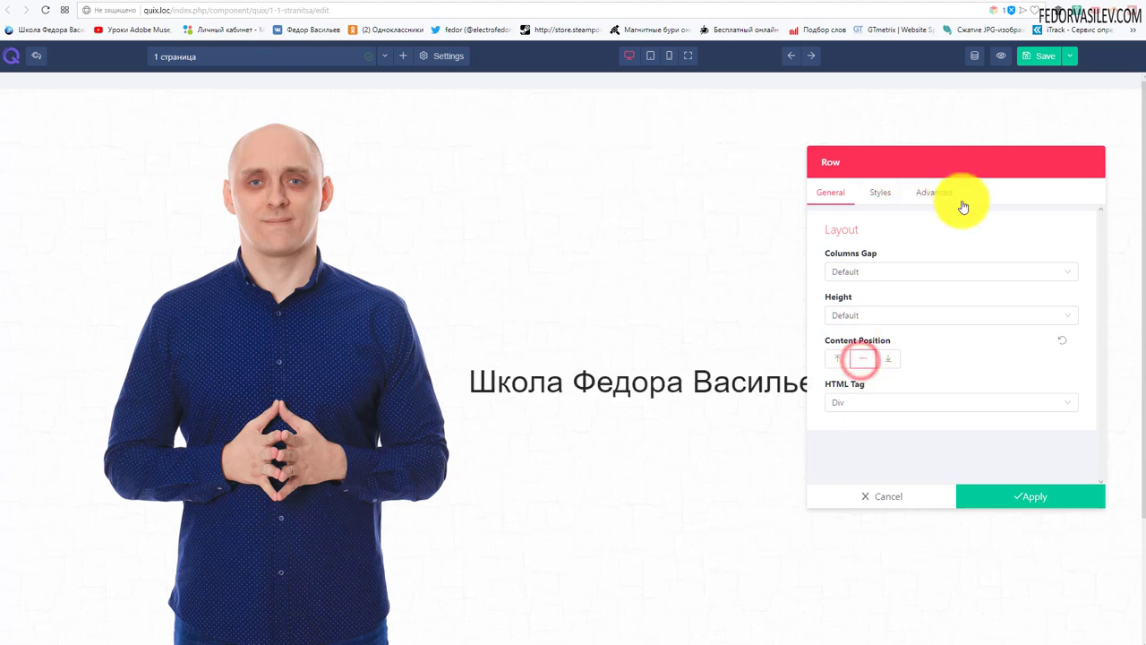
left_click(986, 491)
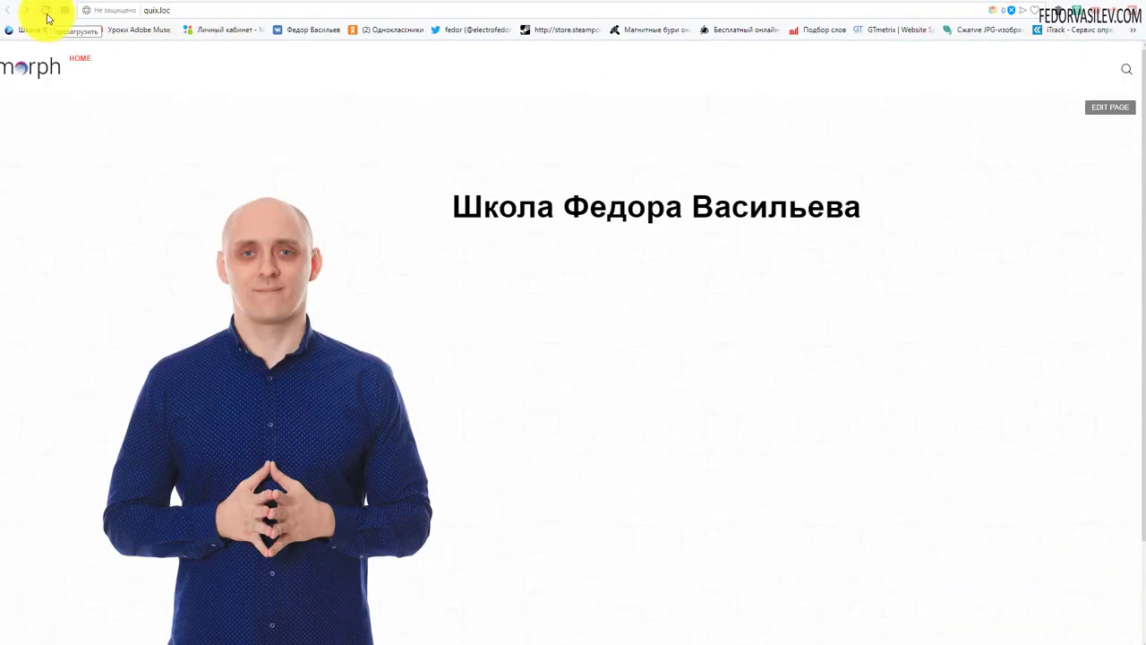
left_click(46, 12)
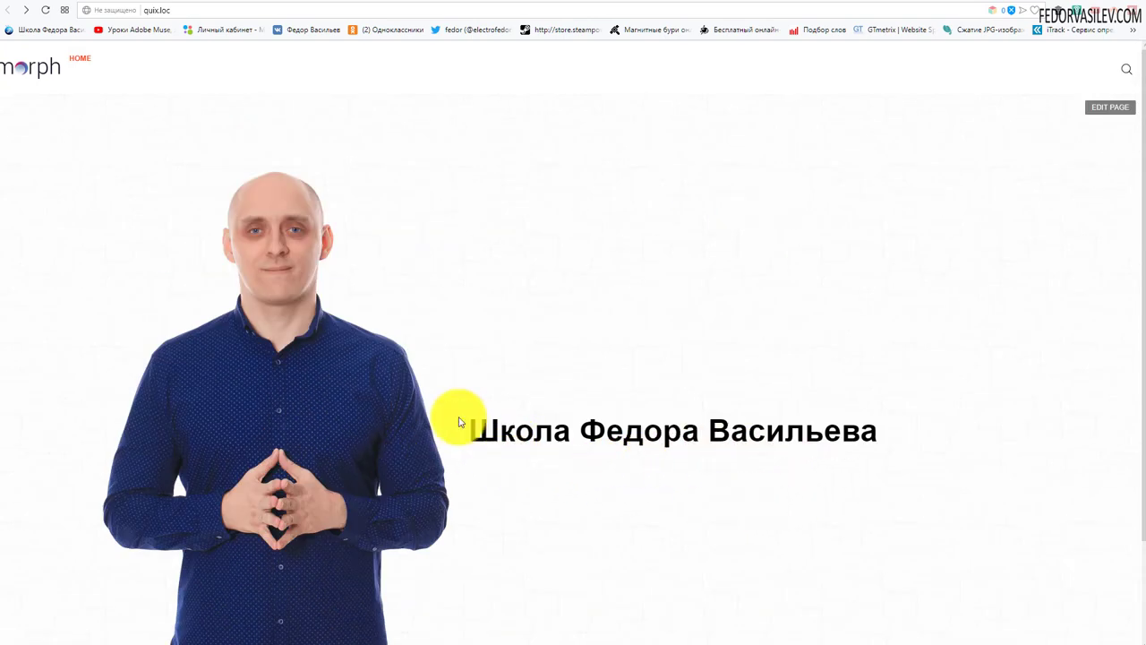
left_click_drag(480, 427, 519, 430)
left_click(522, 335)
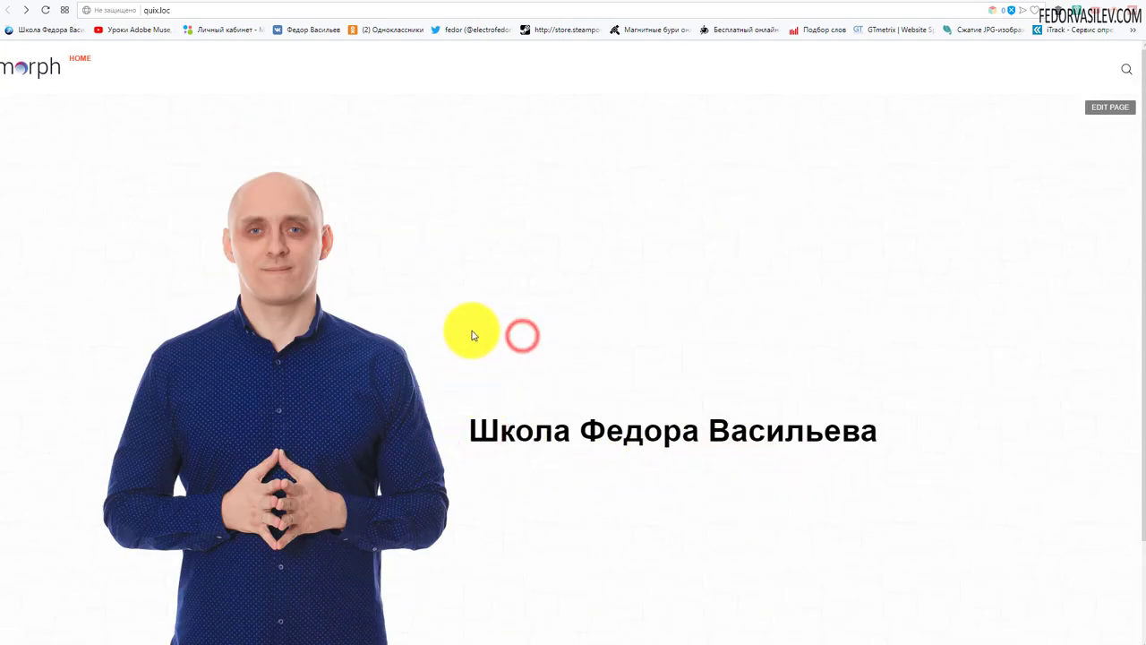
scroll(805, 287, "down", 2)
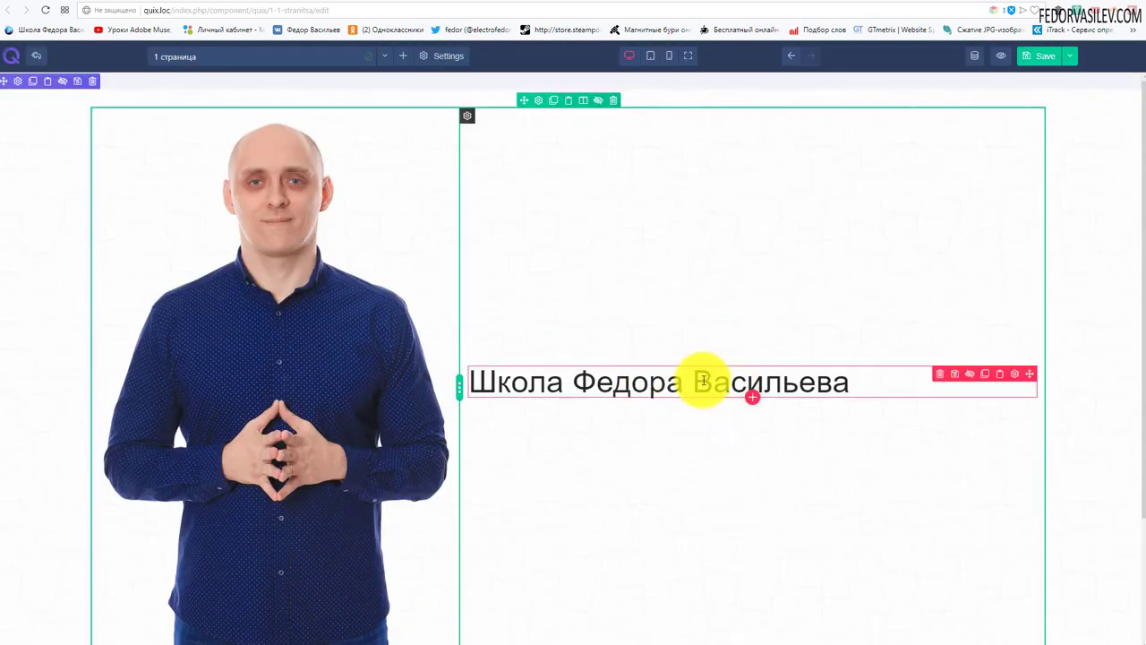
Step: Add a Text element below the heading in the column beside the photo
left_click(752, 399)
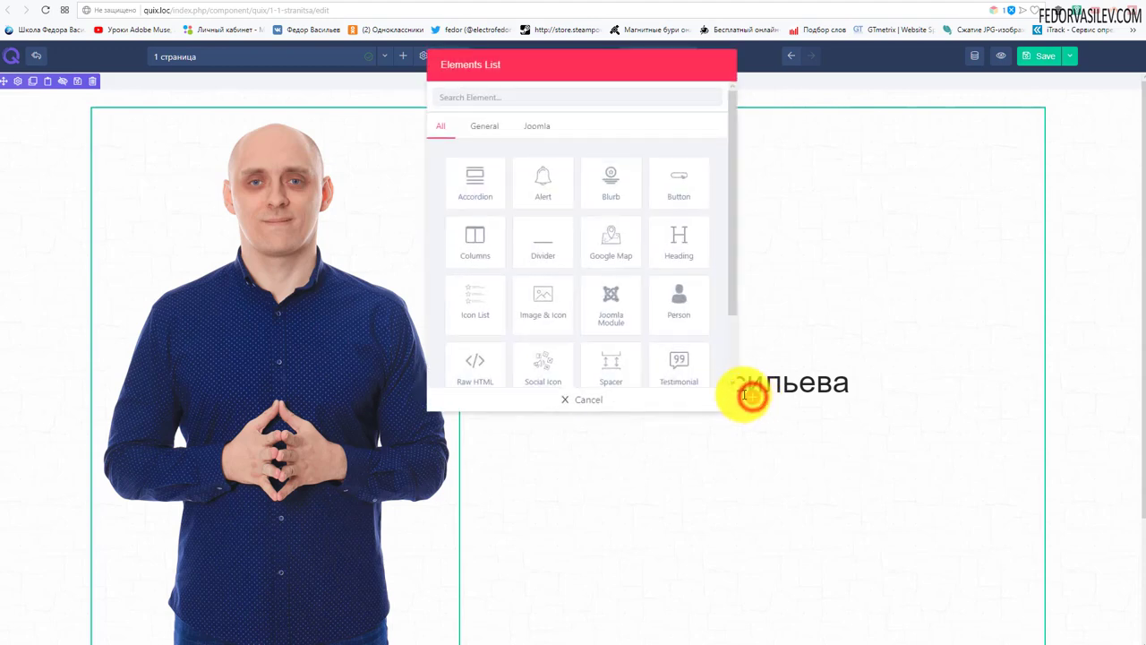
left_click_drag(546, 71, 283, 162)
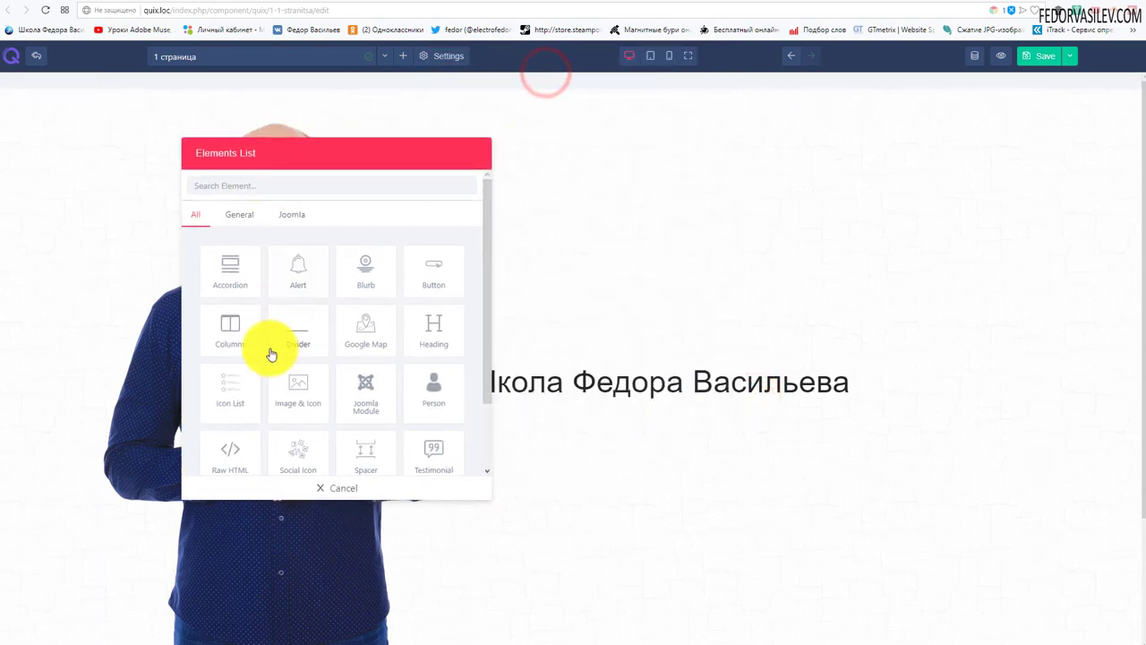
scroll(269, 349, "down", 1)
scroll(268, 348, "down", 1)
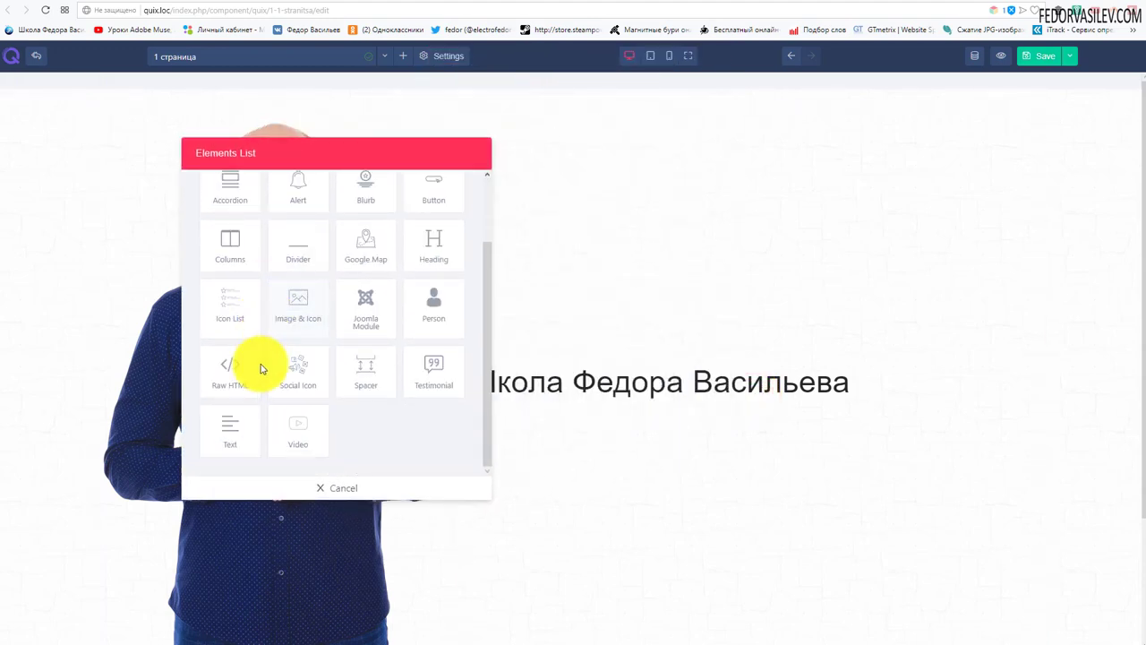
left_click(221, 433)
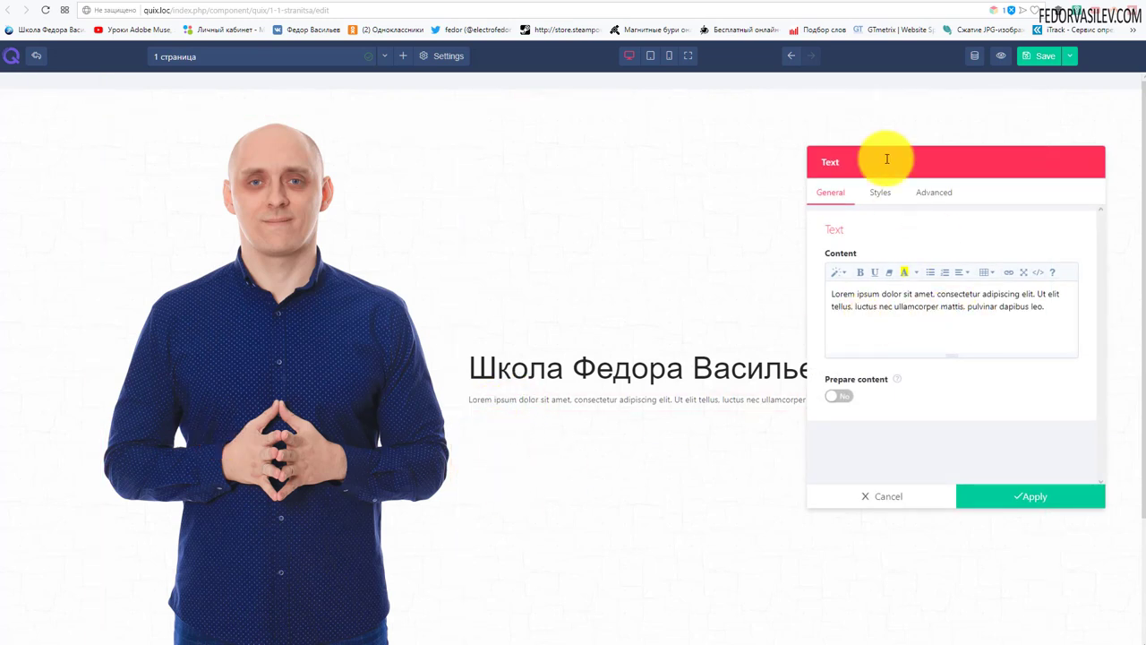
Step: Replace the placeholder text with the two lines "Хотите освоить сайтостроение быстро и доступно?" and "Мы ждем вас в школе Федора Васильева" and clear its formatting
left_click_drag(883, 161, 357, 150)
left_click(396, 311)
left_click_drag(517, 294, 291, 274)
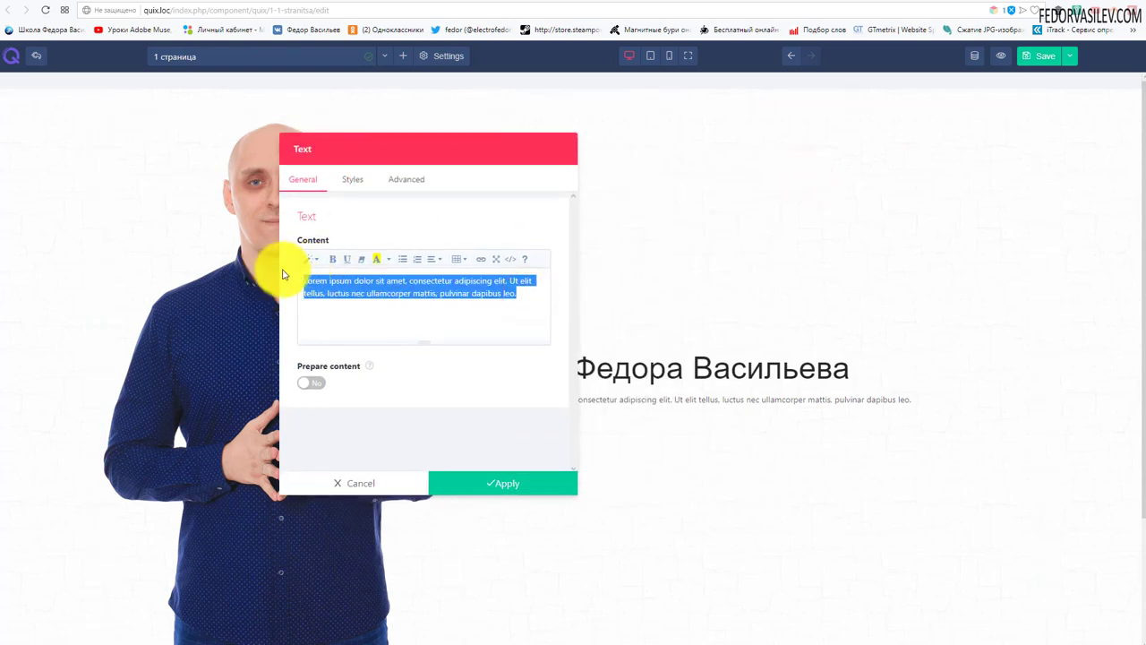
type("Хотите освоить сайтостроение быстро и доступно? Мы ждем вас в школе Федора Васильева")
key("ctrl+a")
left_click(360, 259)
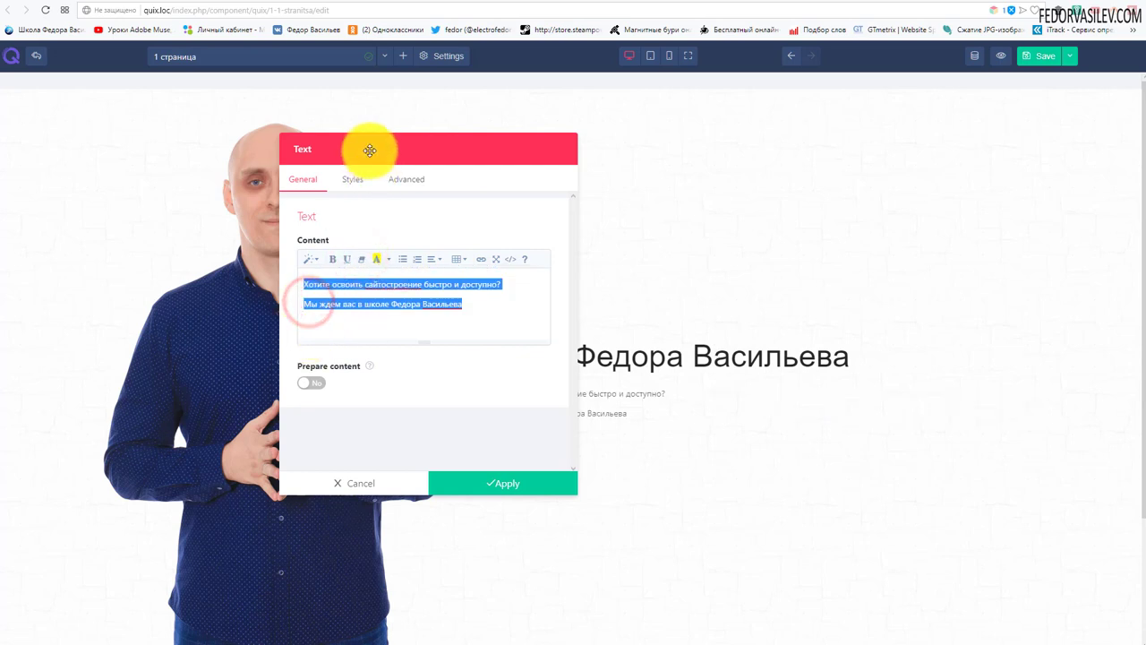
left_click_drag(371, 150, 174, 140)
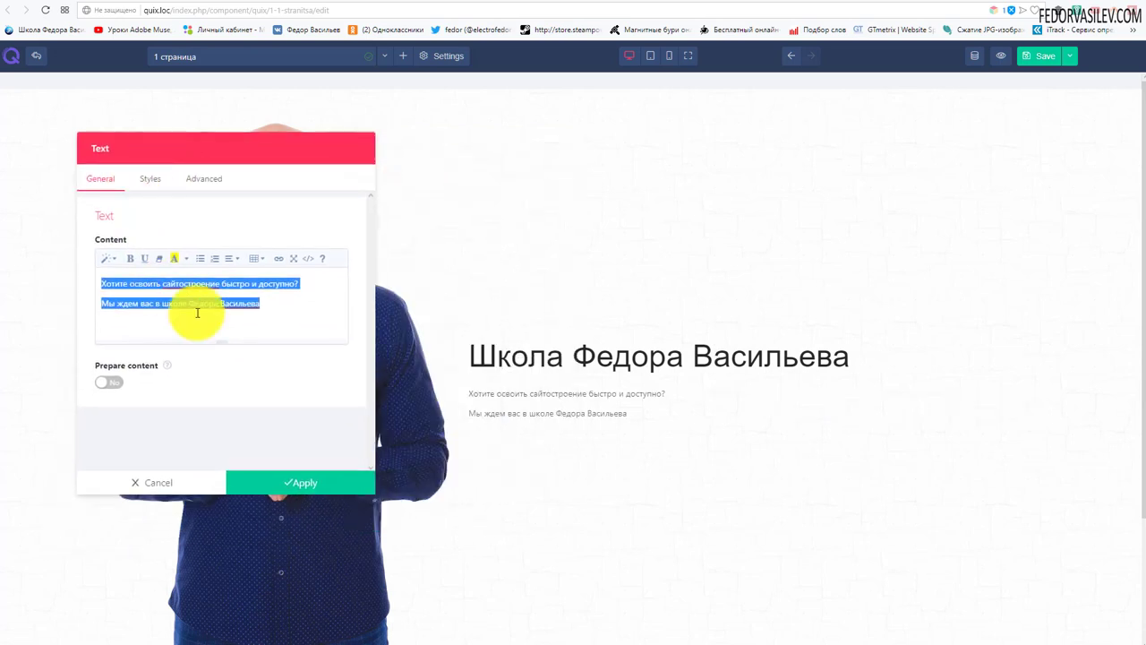
left_click(287, 314)
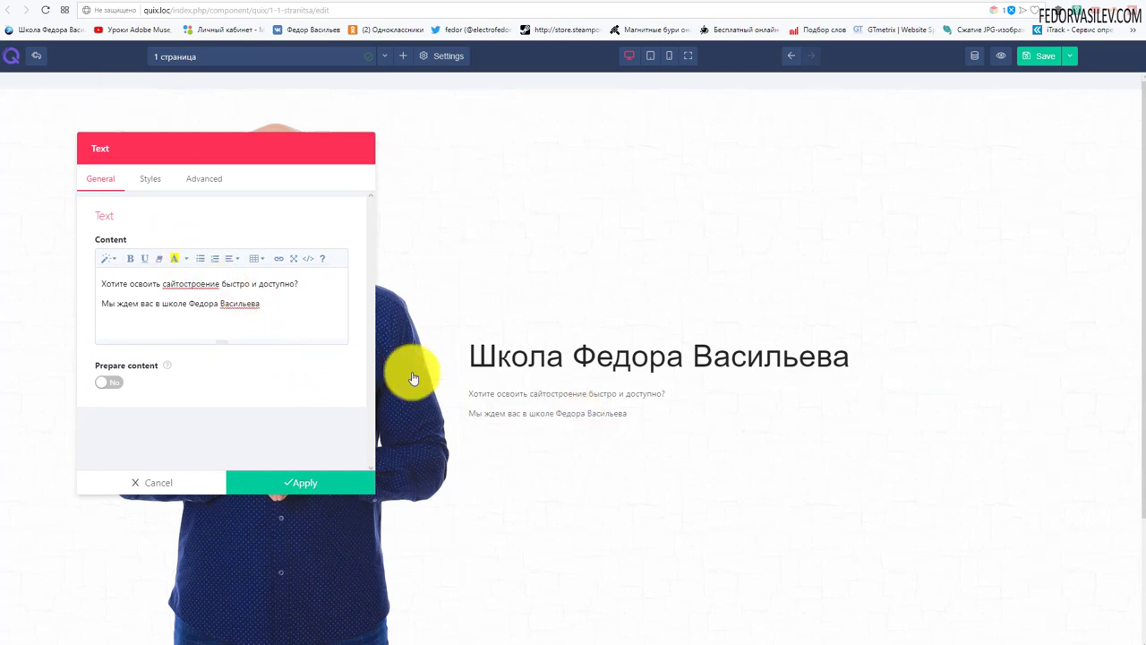
Step: Enlarge the Text element's font size to about 37 px in its typography styles
left_click(151, 181)
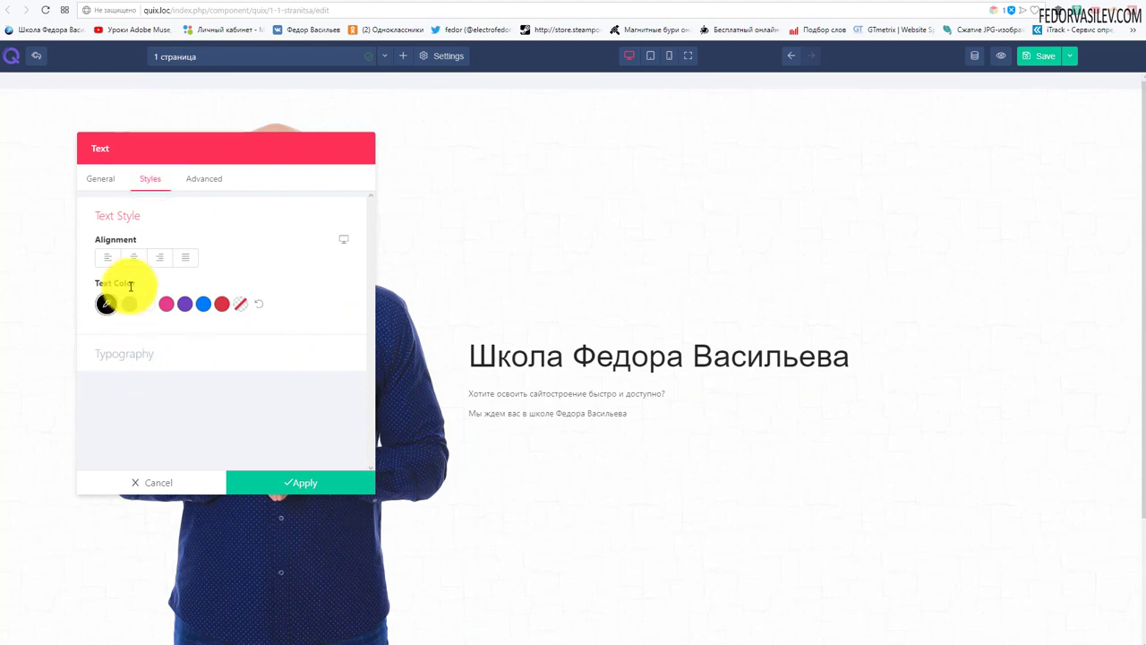
left_click(130, 215)
left_click(122, 263)
scroll(121, 263, "down", 1)
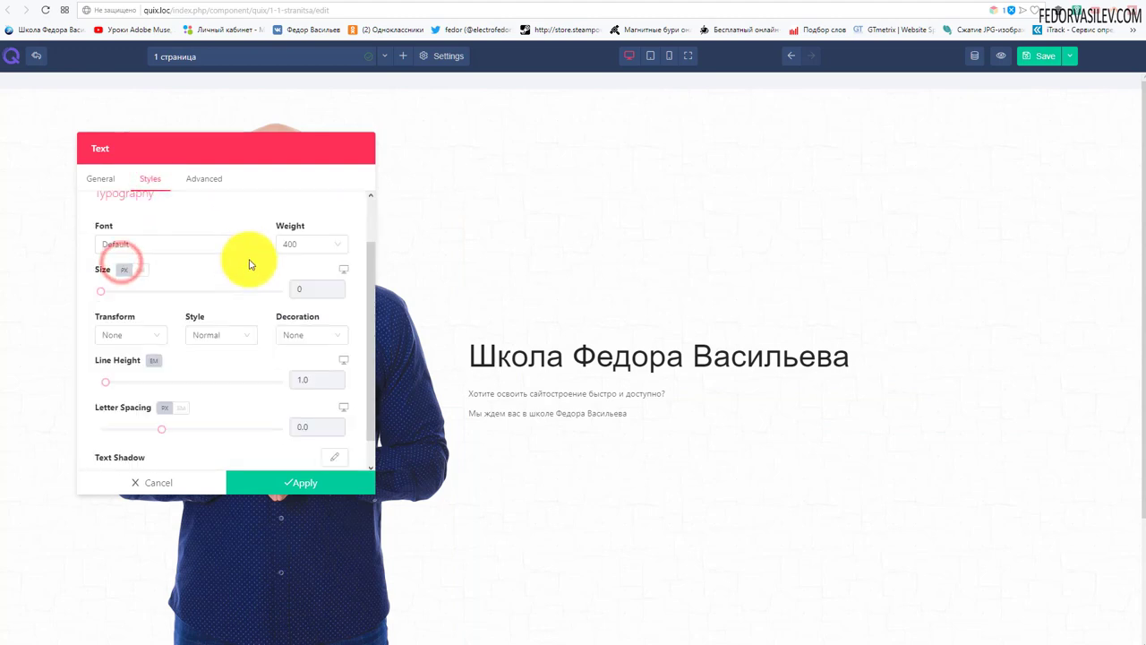
double_click(107, 269)
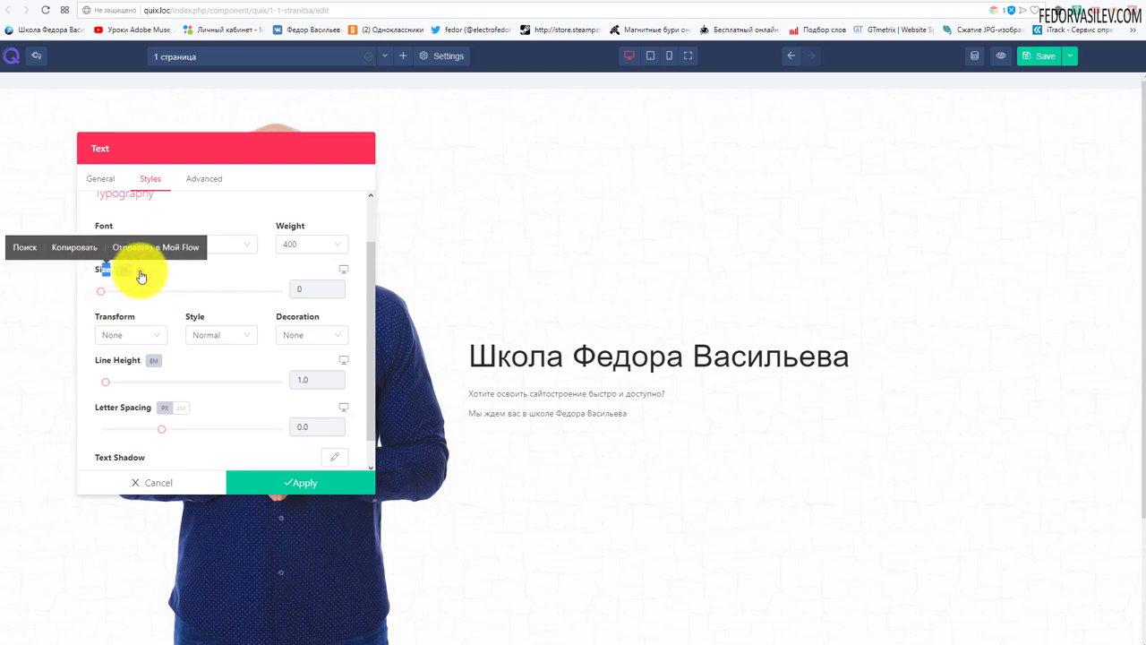
left_click_drag(105, 296, 140, 301)
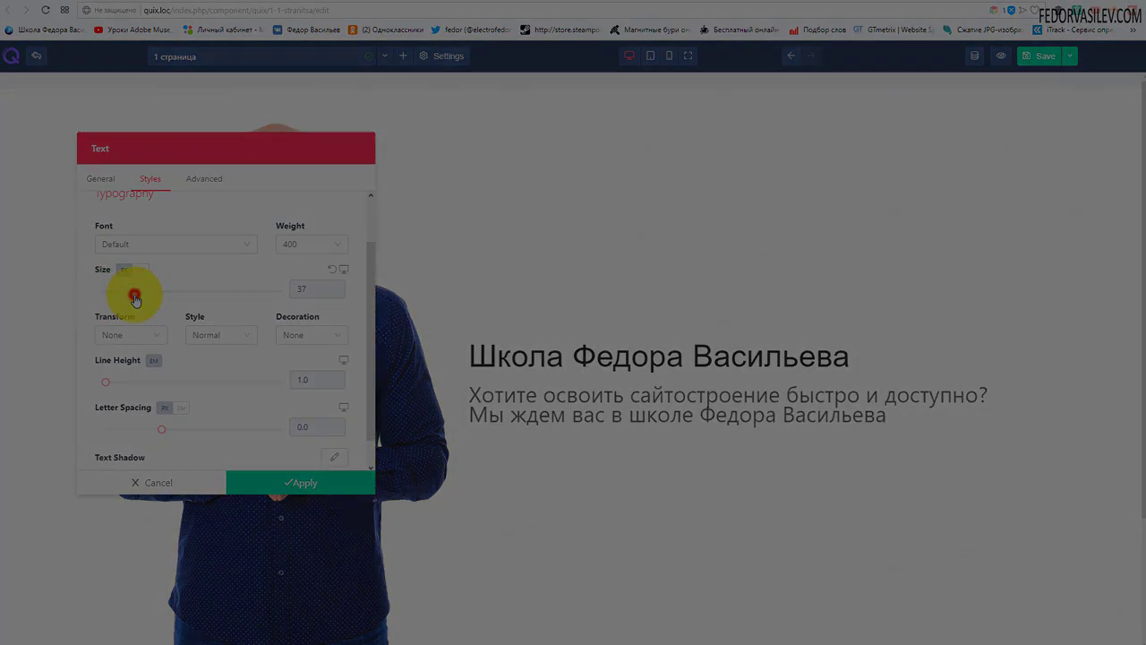